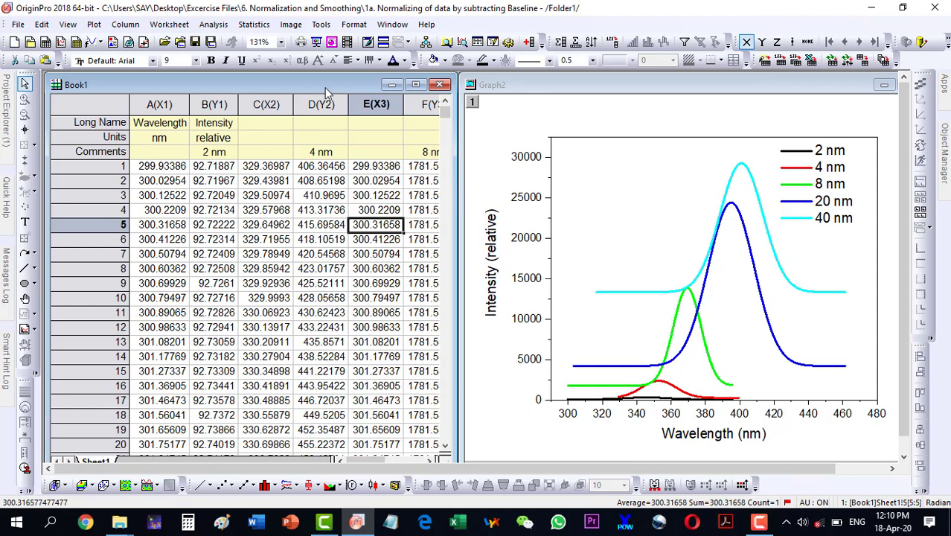
left_click(415, 84)
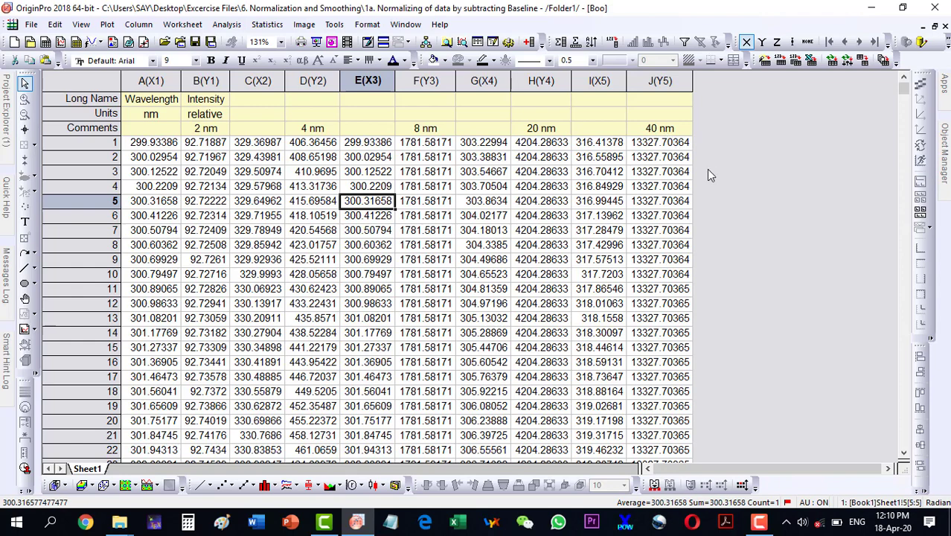
left_click(935, 27)
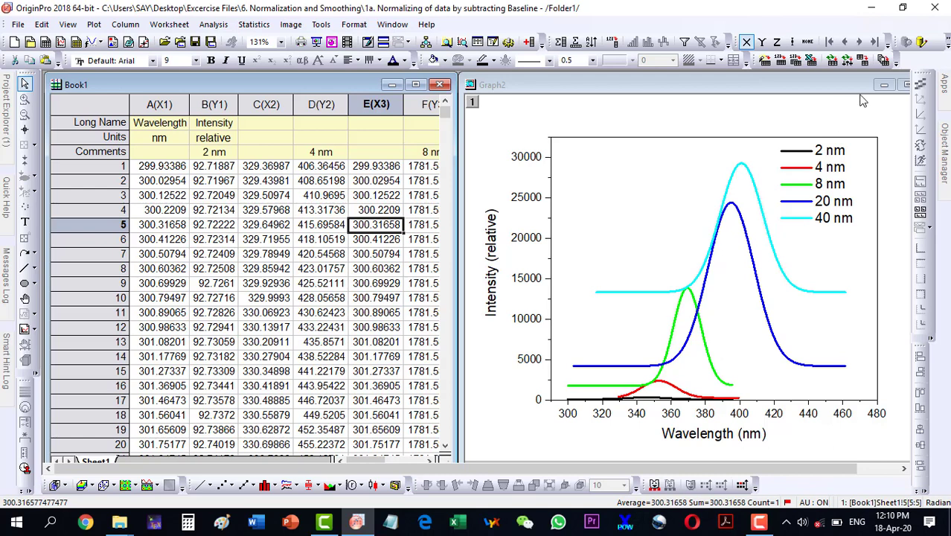
double_click(899, 85)
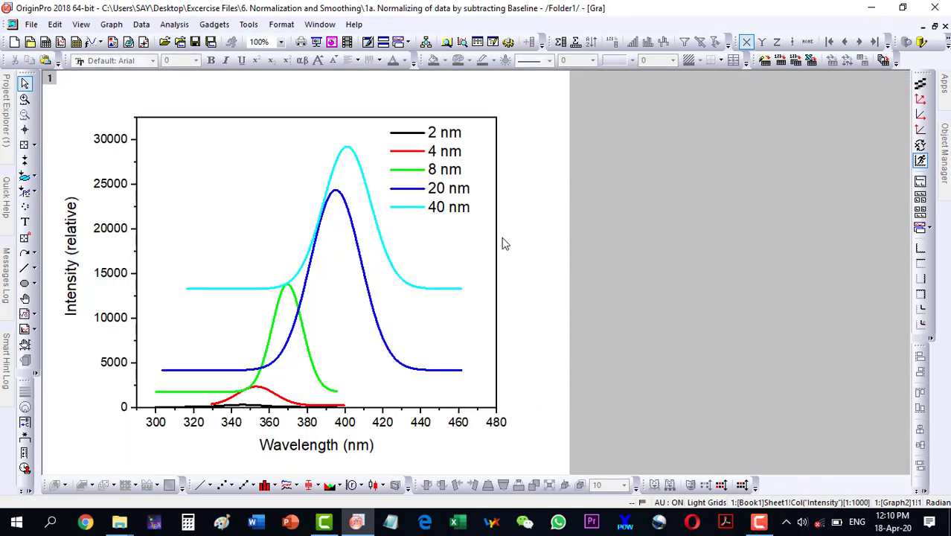
left_click(934, 26)
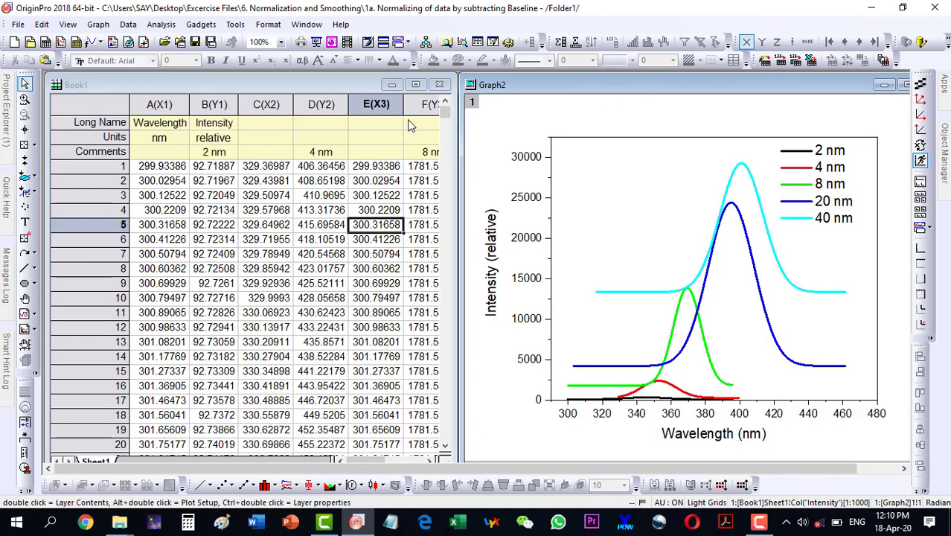
left_click(102, 152)
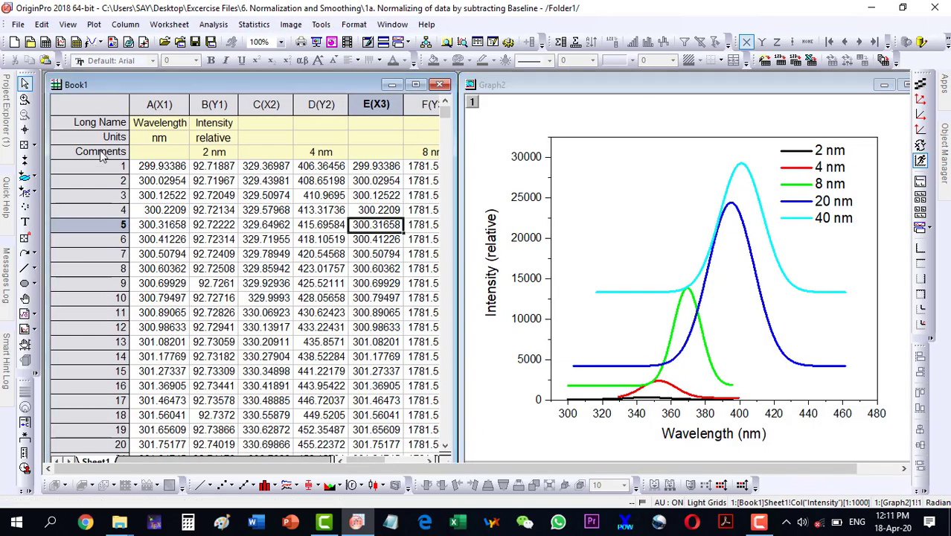
left_click(101, 153)
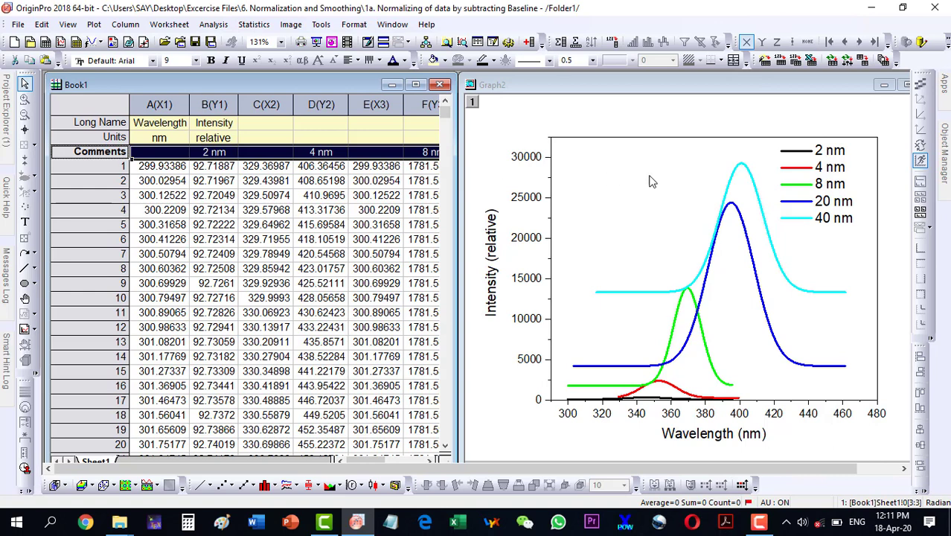
left_click(631, 89)
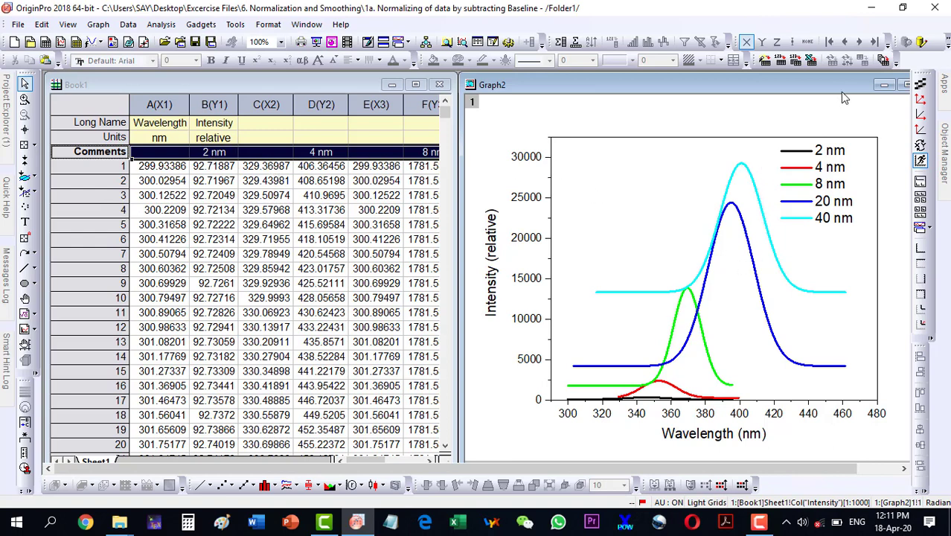
left_click(903, 85)
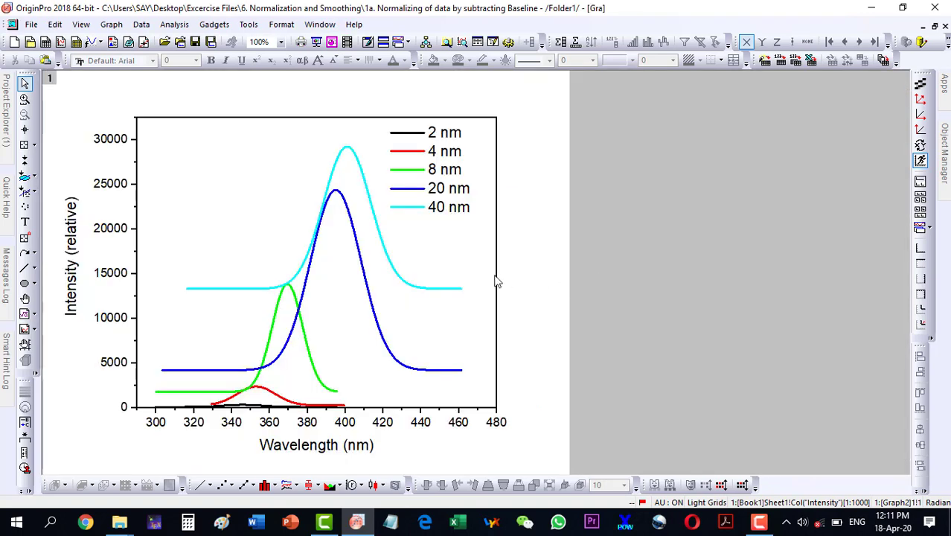
left_click(935, 27)
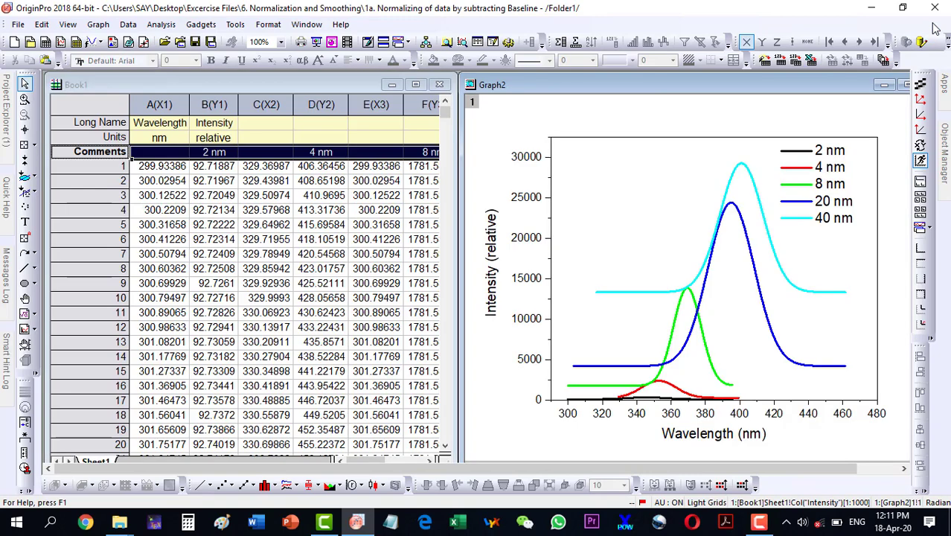
left_click(733, 182)
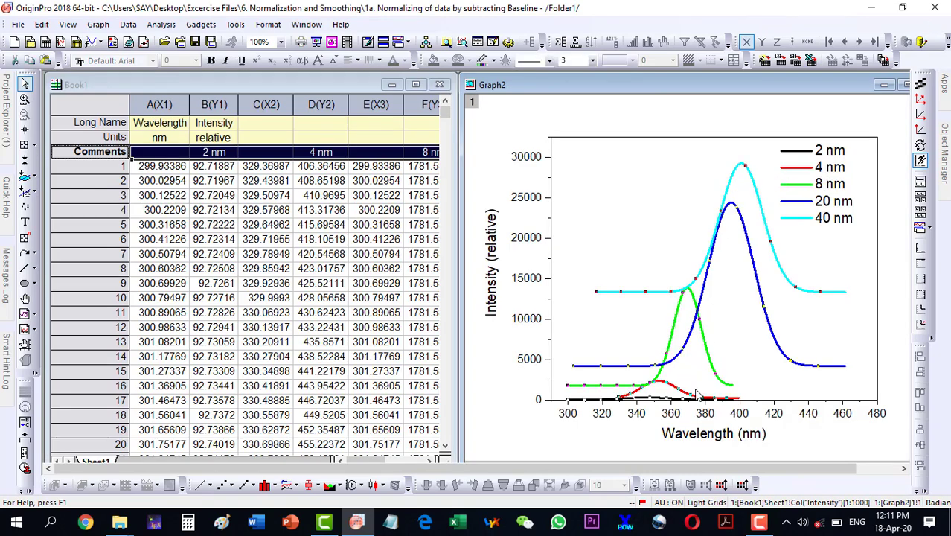
Ungroup the five plotted spectra and widen Book1 to show up to column J.
right_click(731, 188)
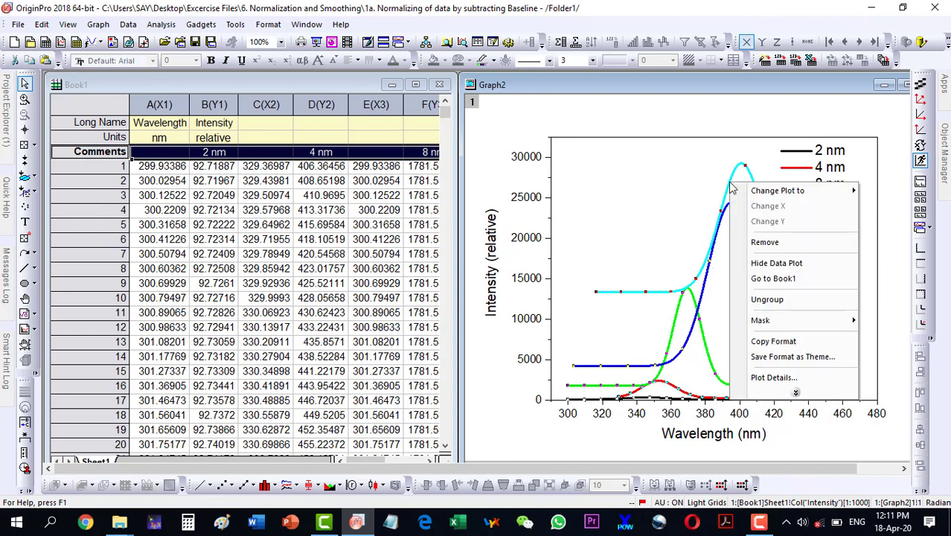
left_click(759, 300)
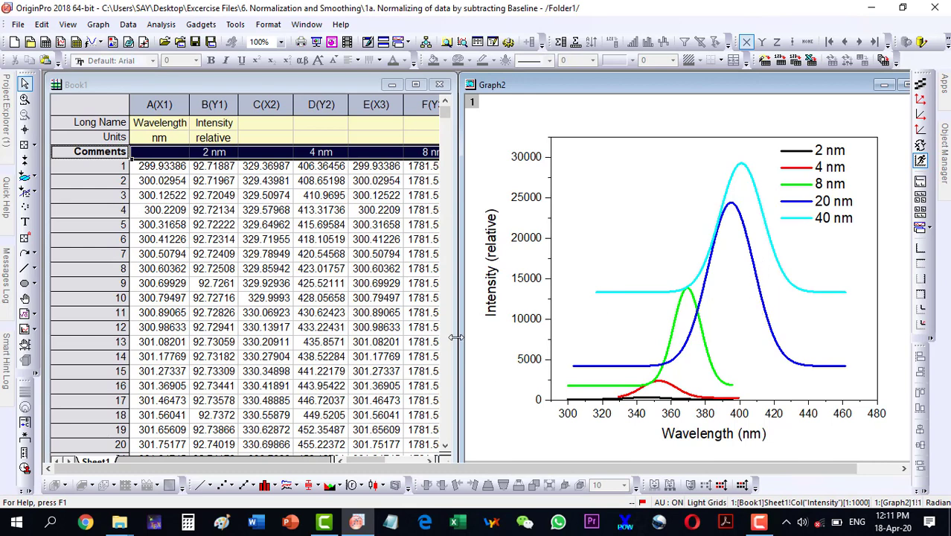
left_click_drag(455, 337, 562, 325)
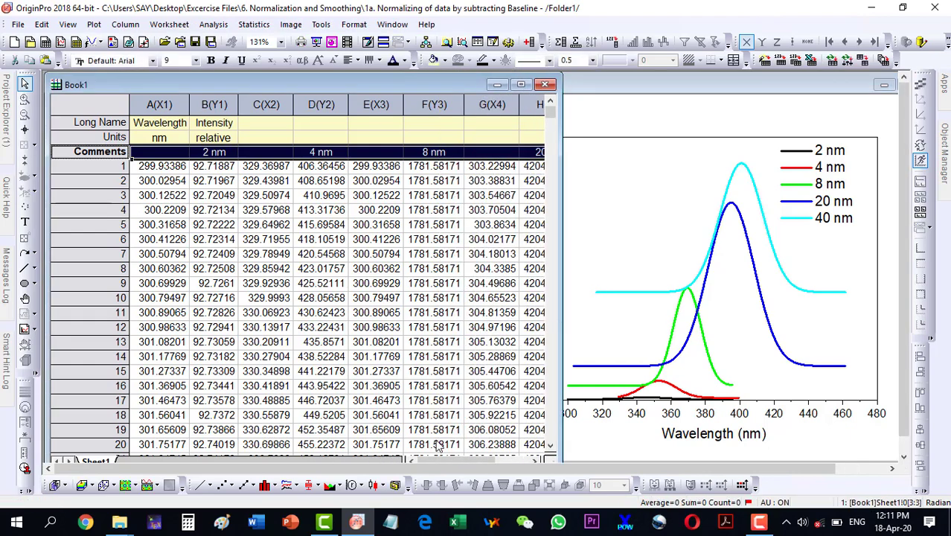
left_click_drag(439, 459, 487, 461)
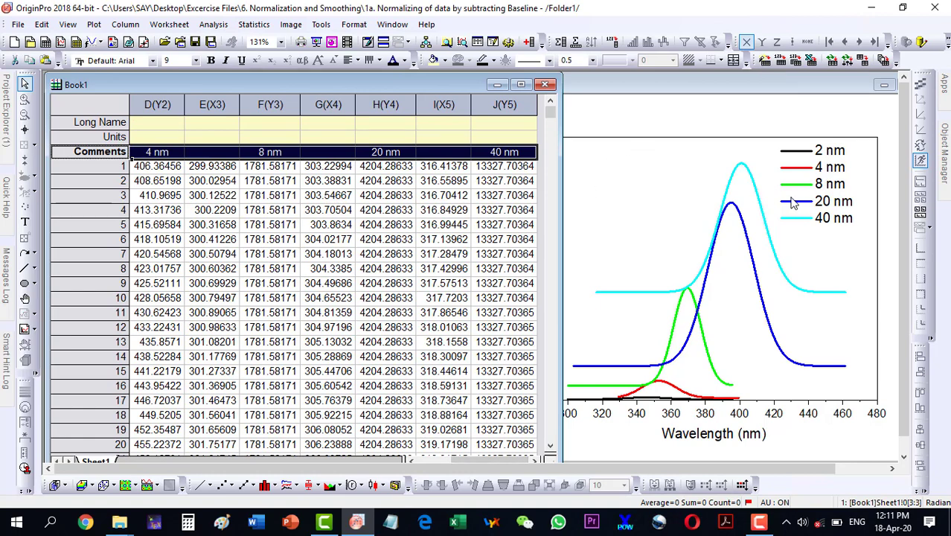
Select the cyan 40 nm curve, then move Book1 left to uncover Graph2.
left_click(824, 298)
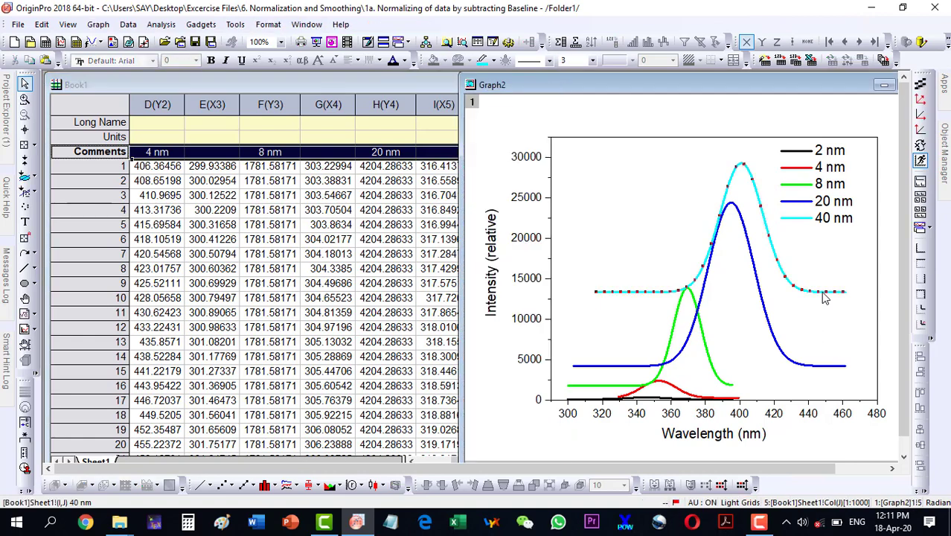
left_click(313, 83)
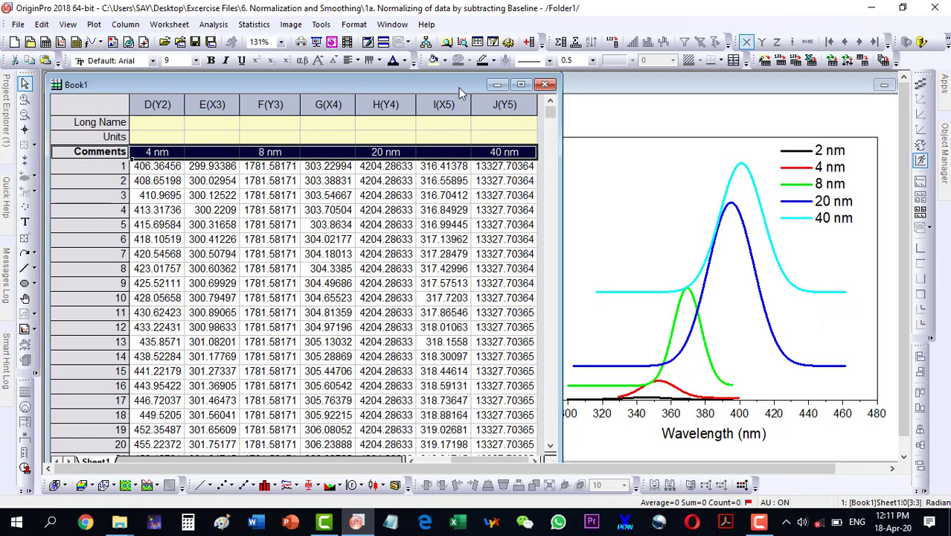
left_click_drag(459, 90, 352, 87)
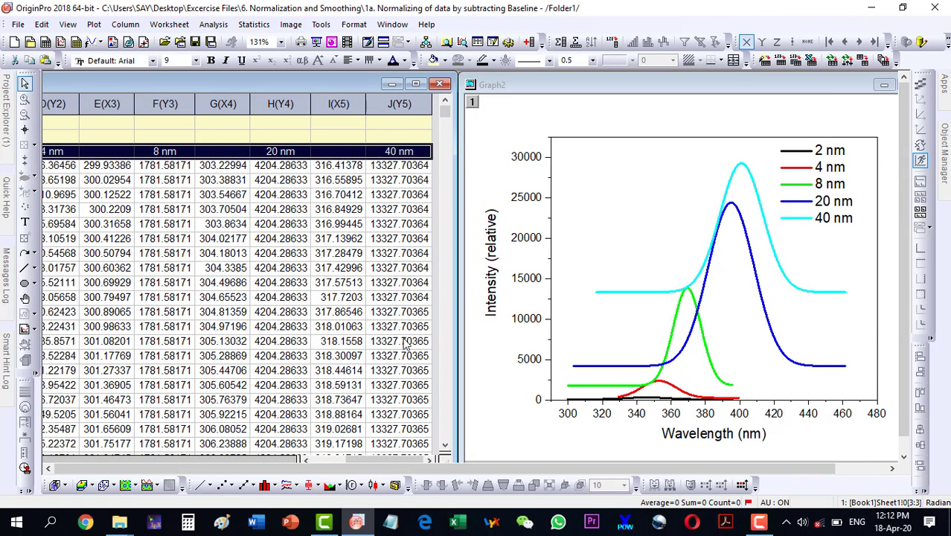
Vertically translate the 40 nm curve down so column J drops from 13327.70364 to 12828.94662.
left_click(746, 167)
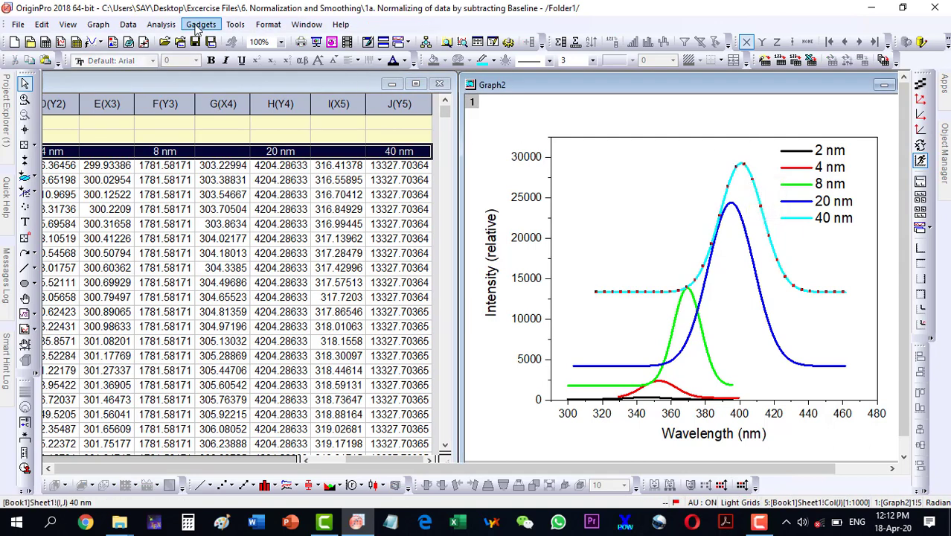
left_click(161, 24)
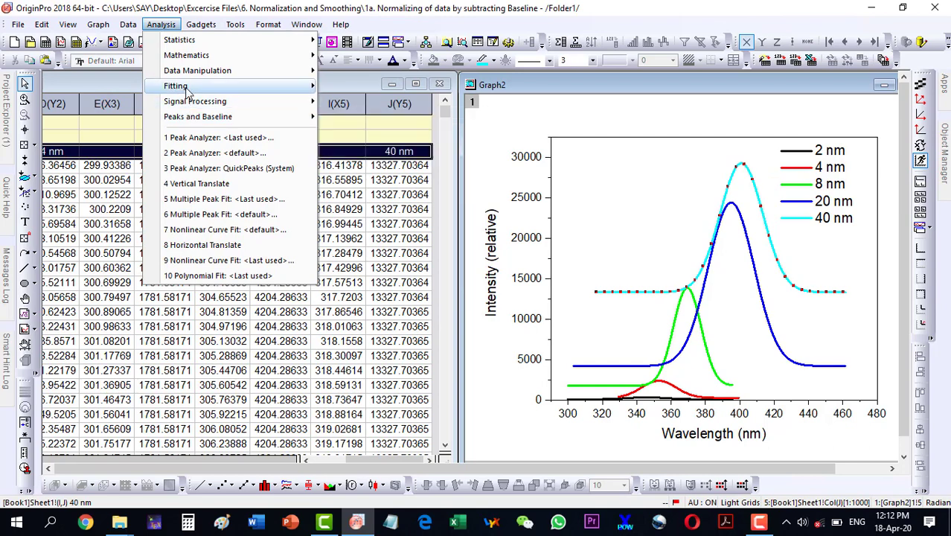
mouse_move(244, 71)
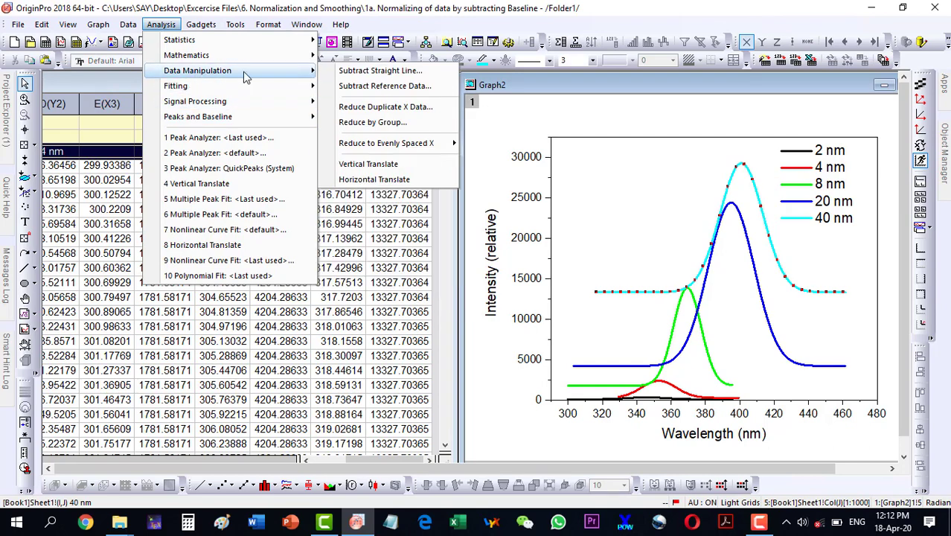
left_click(377, 165)
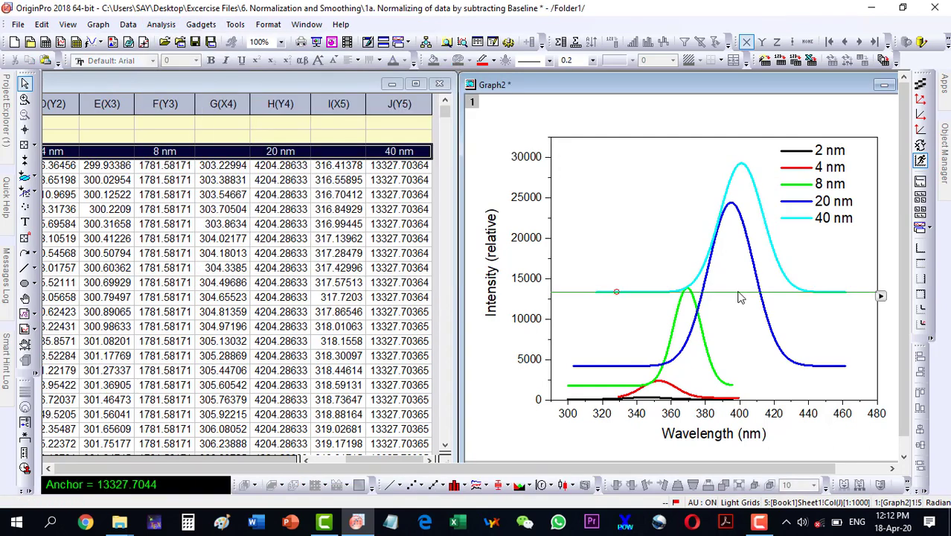
double_click(843, 343)
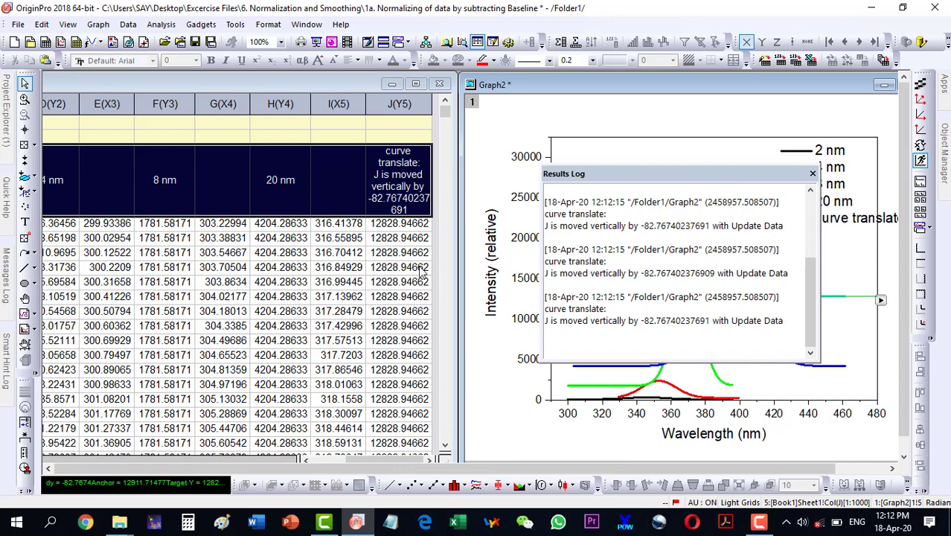
Check column J, then shift the 40 nm curve much further down with the translate gadget.
left_click(387, 227)
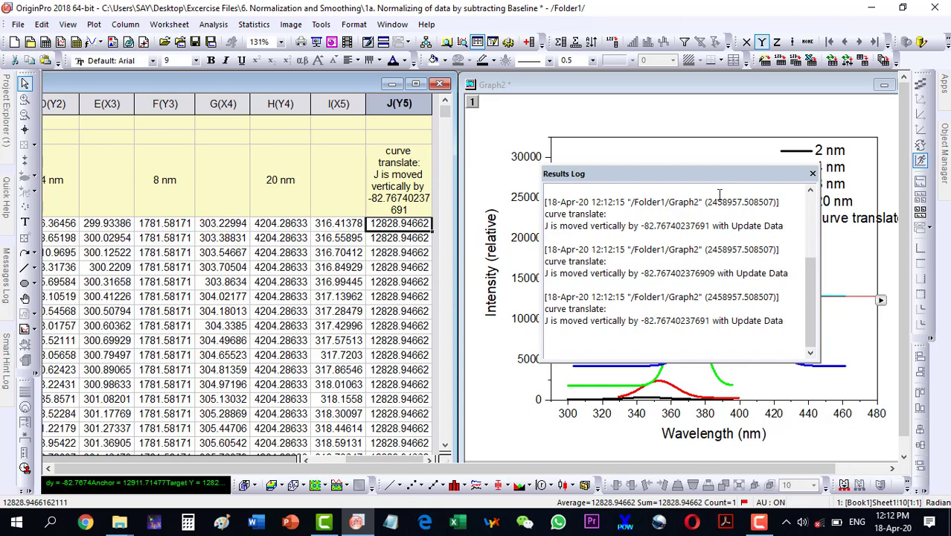
left_click(669, 87)
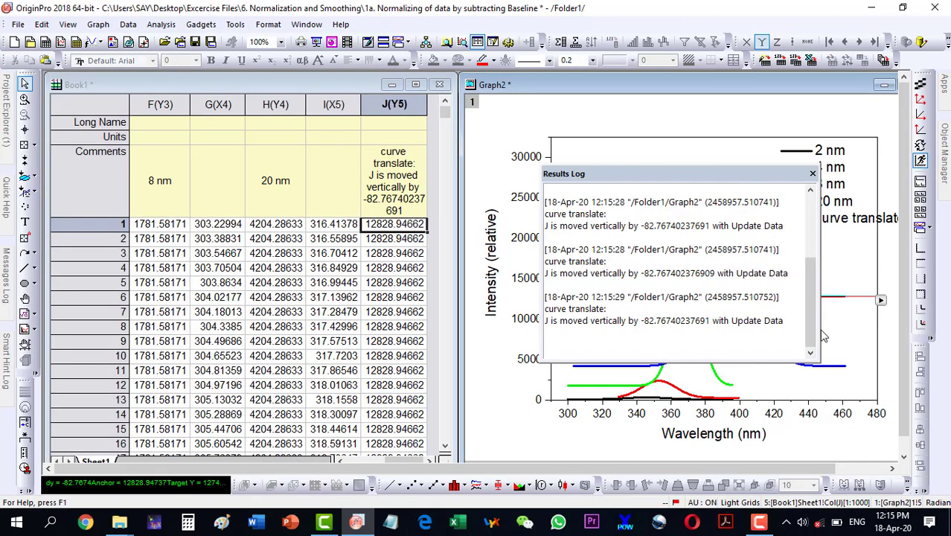
double_click(824, 336)
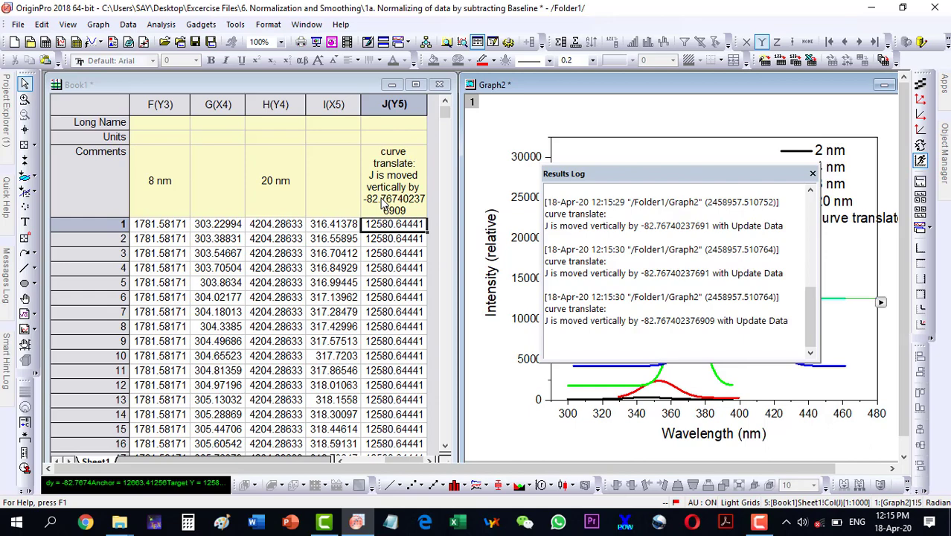
double_click(880, 305)
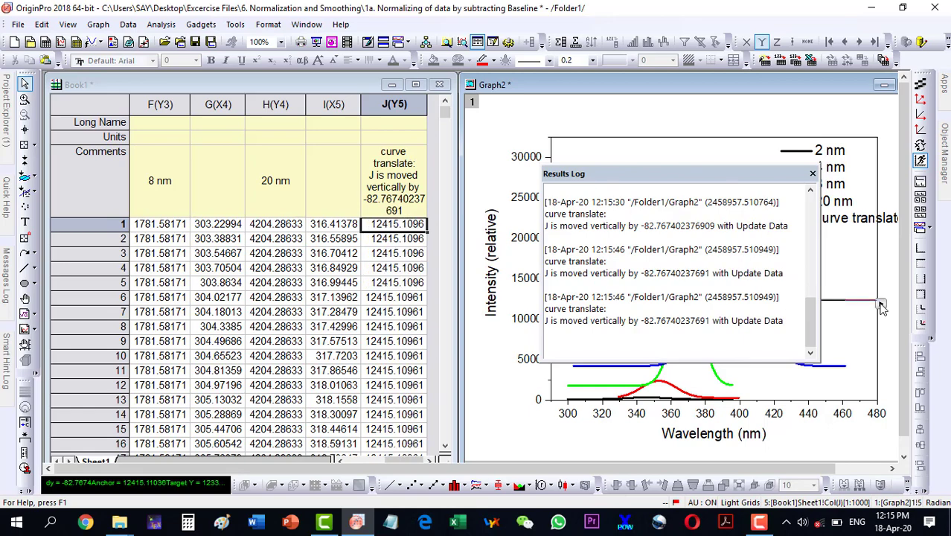
key("Down")
key("Down")
left_click(880, 305)
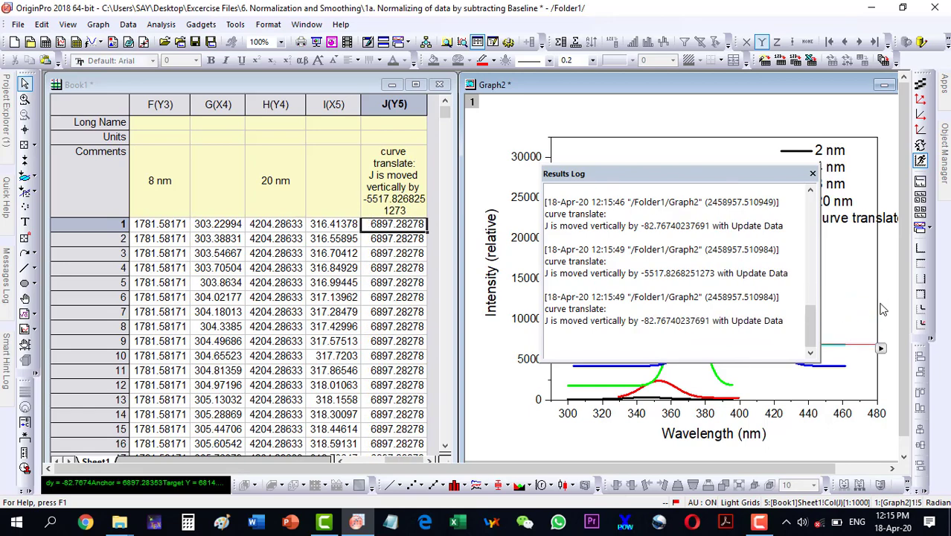
left_click(881, 306)
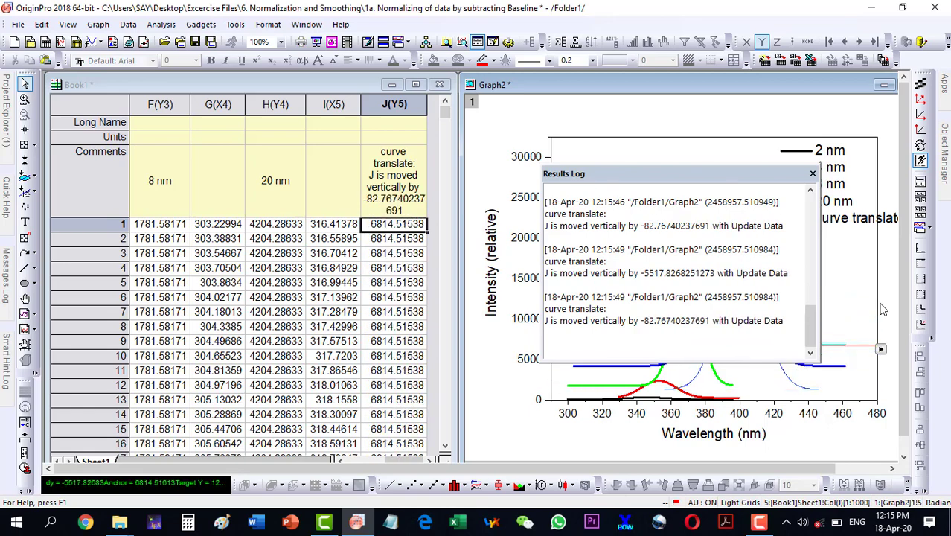
Step the column J curve down in 82.77 increments until its baseline sits near zero (55.18).
left_click(882, 309)
left_click(881, 309)
left_click(881, 308)
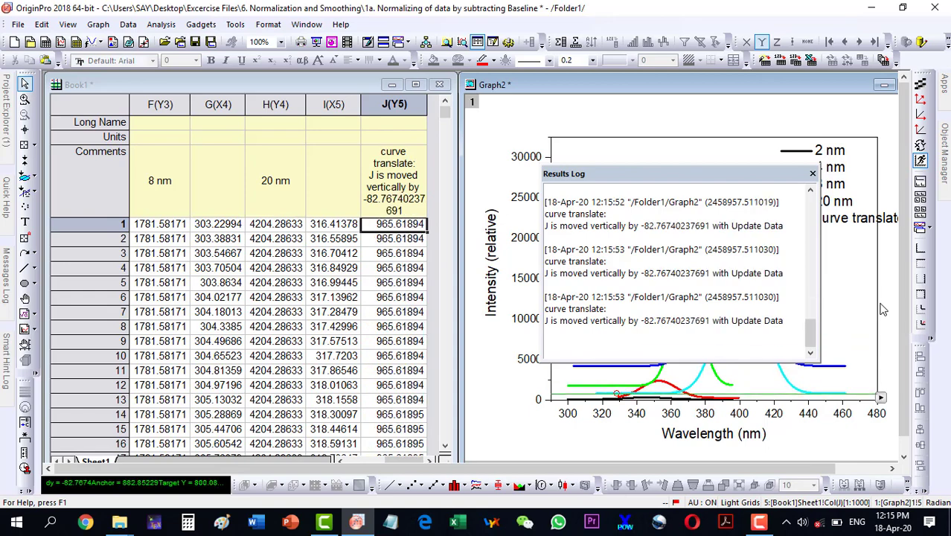
left_click(881, 309)
left_click(881, 309)
left_click(882, 309)
left_click(881, 309)
left_click(882, 308)
left_click(882, 309)
left_click(881, 309)
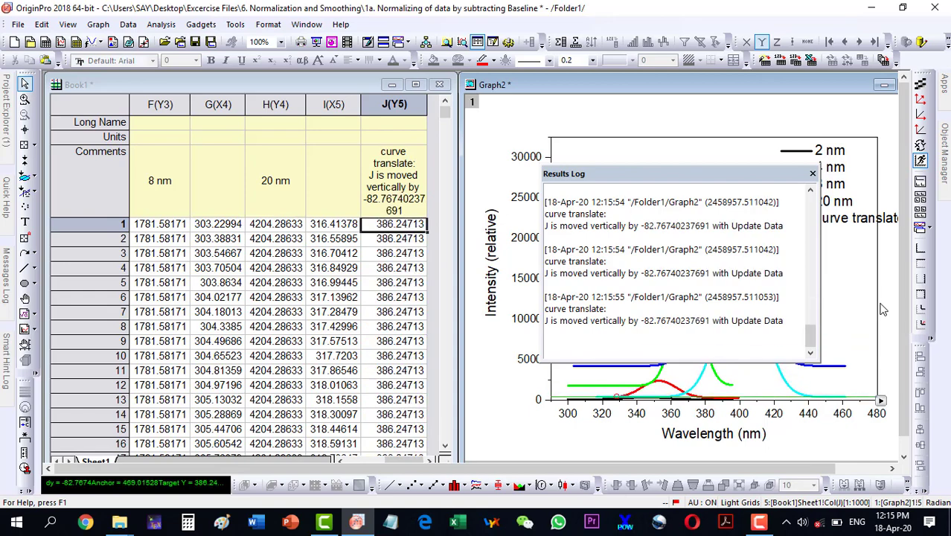
left_click(882, 309)
left_click(882, 309)
left_click(881, 309)
left_click(881, 308)
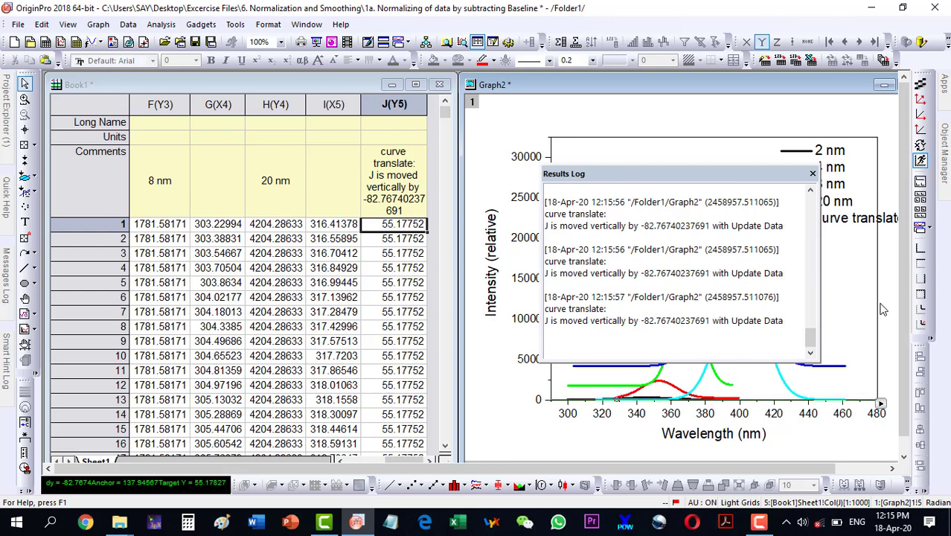
left_click(881, 309)
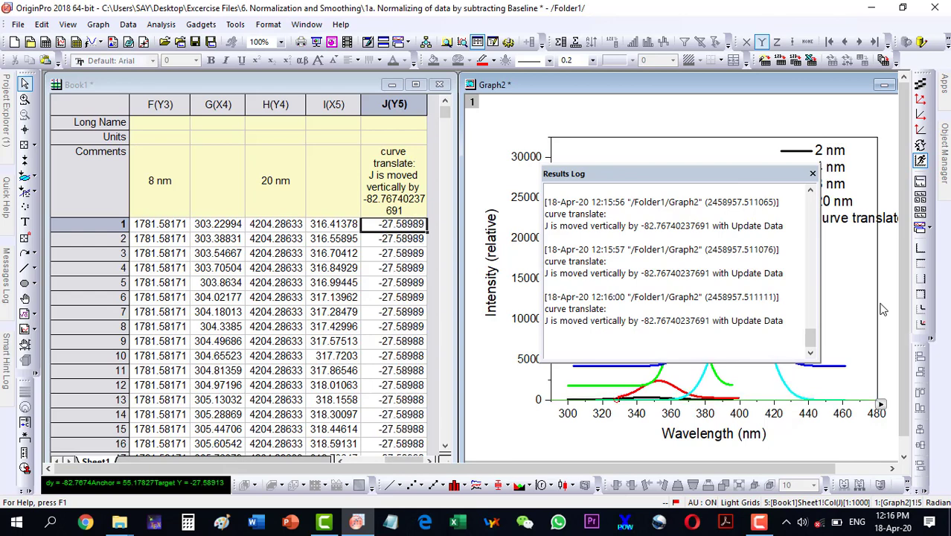
left_click(882, 308)
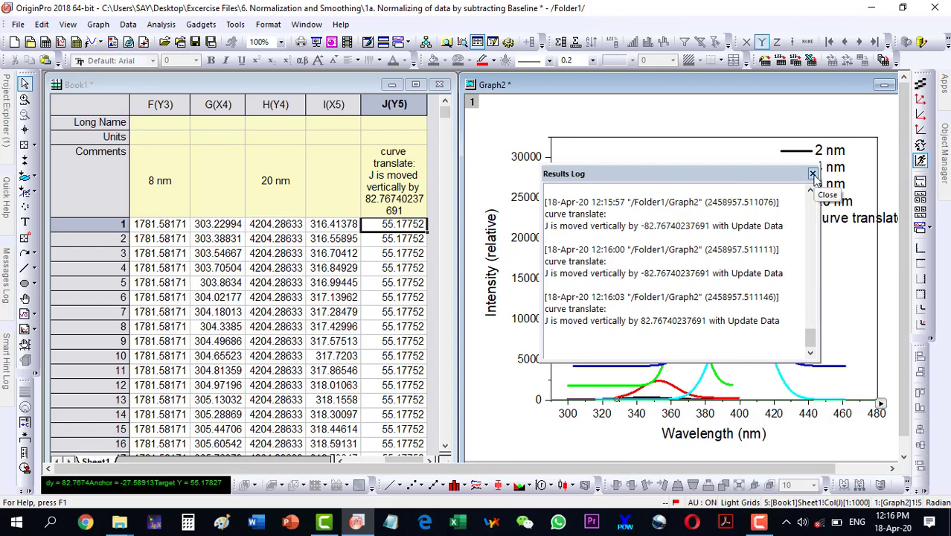
Remove the Vertical Translate gadget and close the translation Results Log.
right_click(880, 402)
left_click(835, 372)
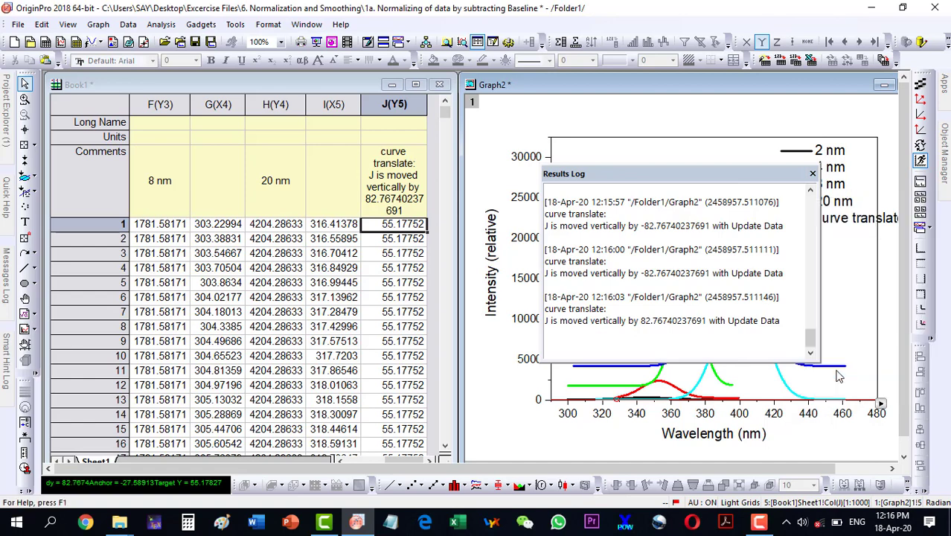
left_click(813, 174)
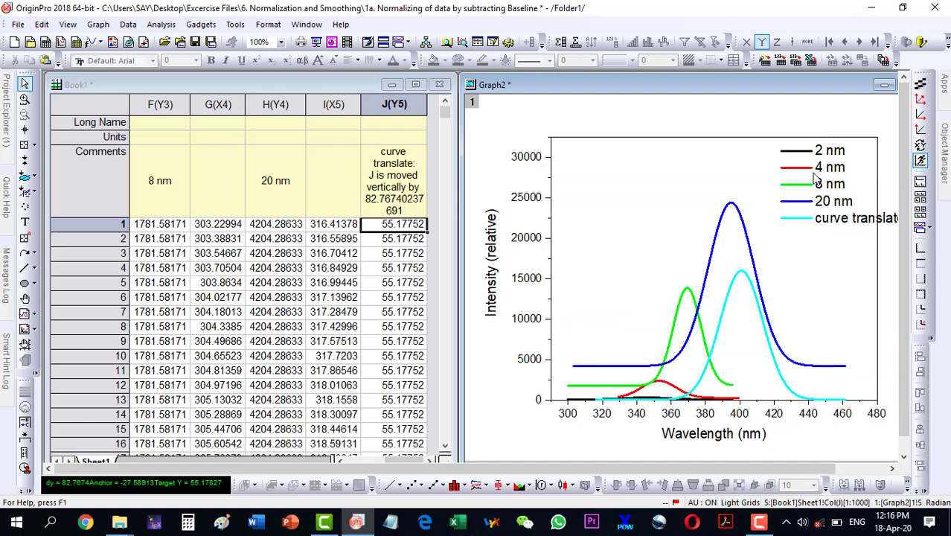
Vertically translate the blue 20 nm curve down step by step until column H reads about 46.
left_click(730, 209)
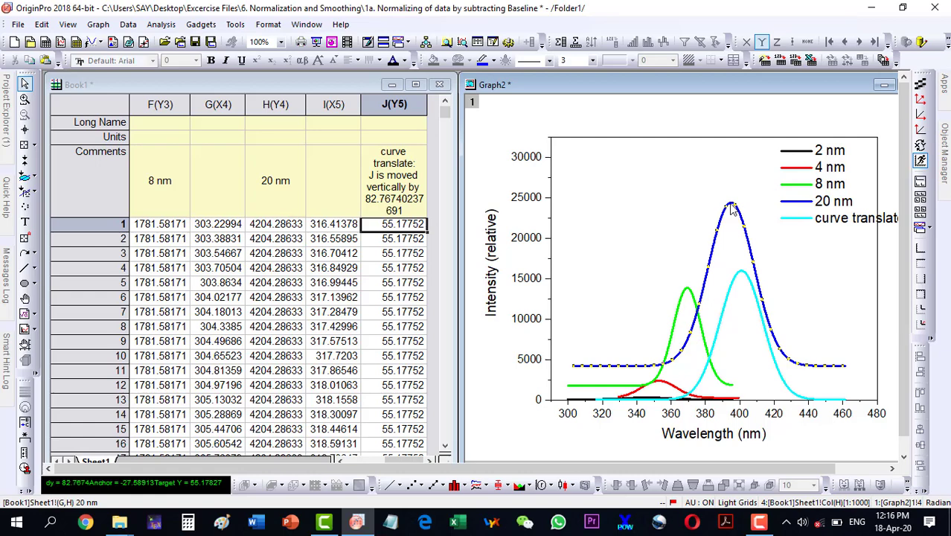
left_click(161, 24)
mouse_move(250, 72)
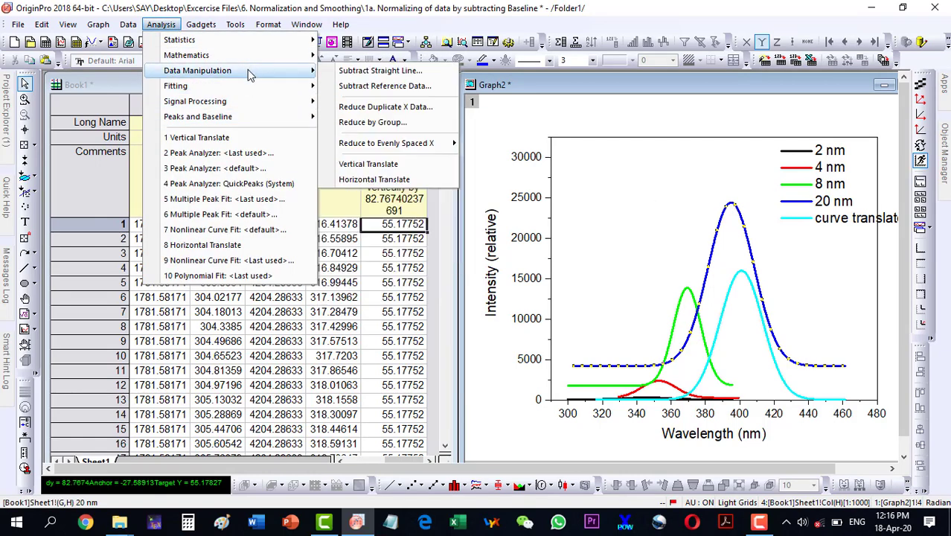
left_click(365, 164)
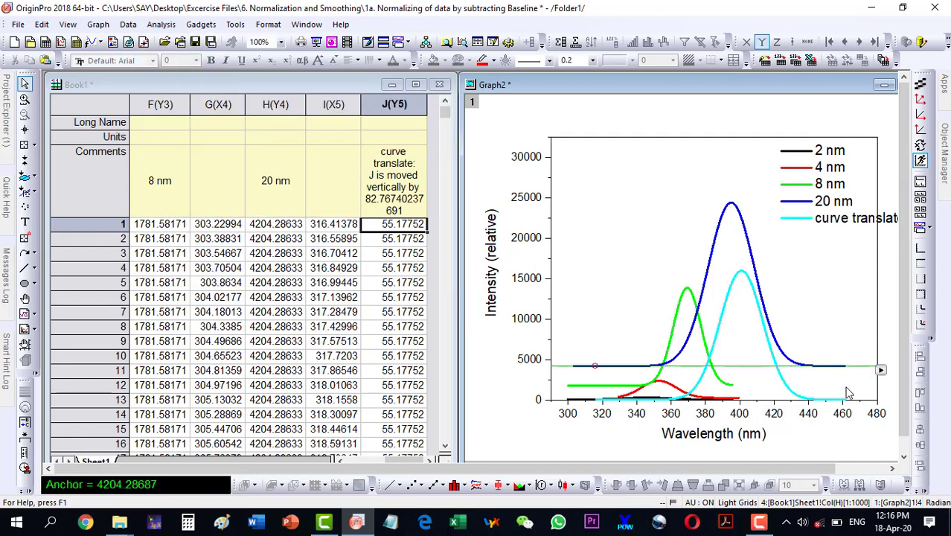
left_click_drag(865, 376, 865, 376)
left_click(865, 376)
left_click(865, 376)
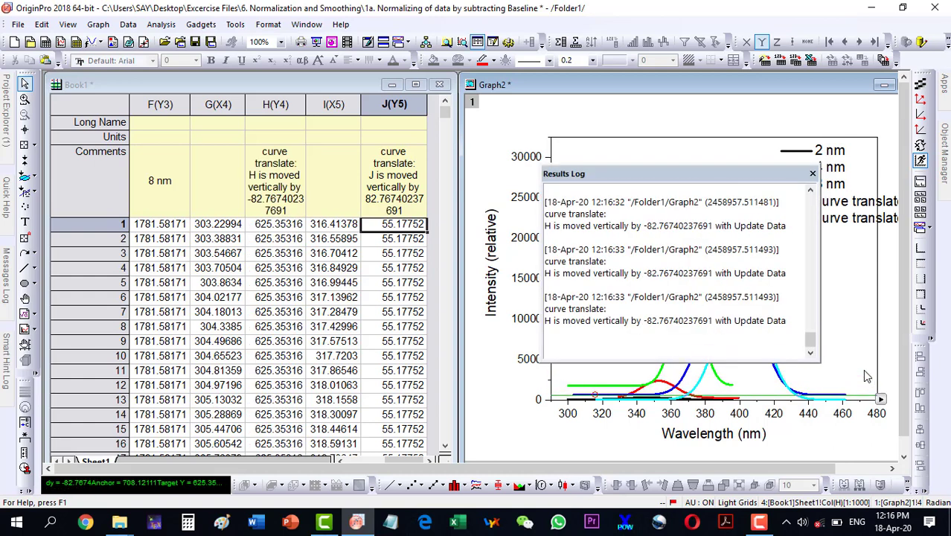
left_click(865, 376)
left_click(865, 375)
left_click(865, 376)
left_click(865, 375)
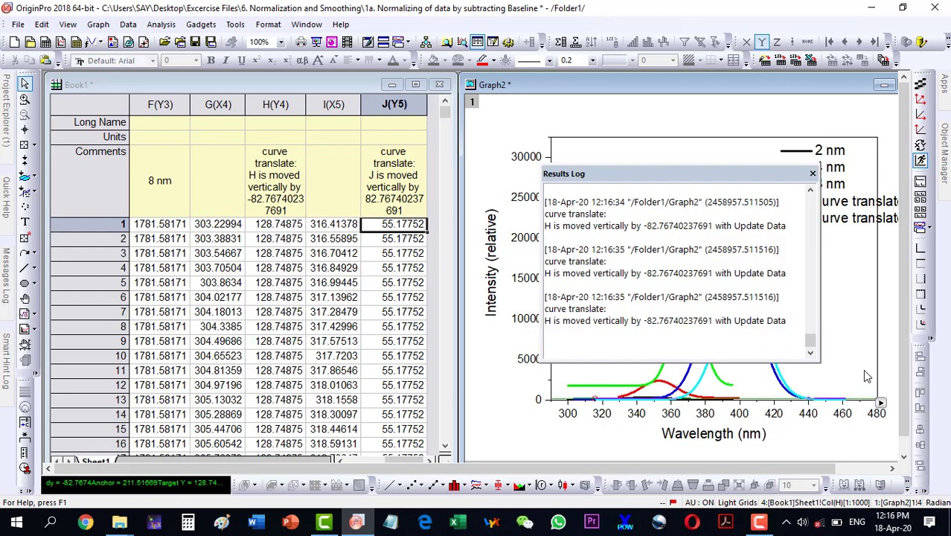
left_click(865, 376)
left_click(865, 376)
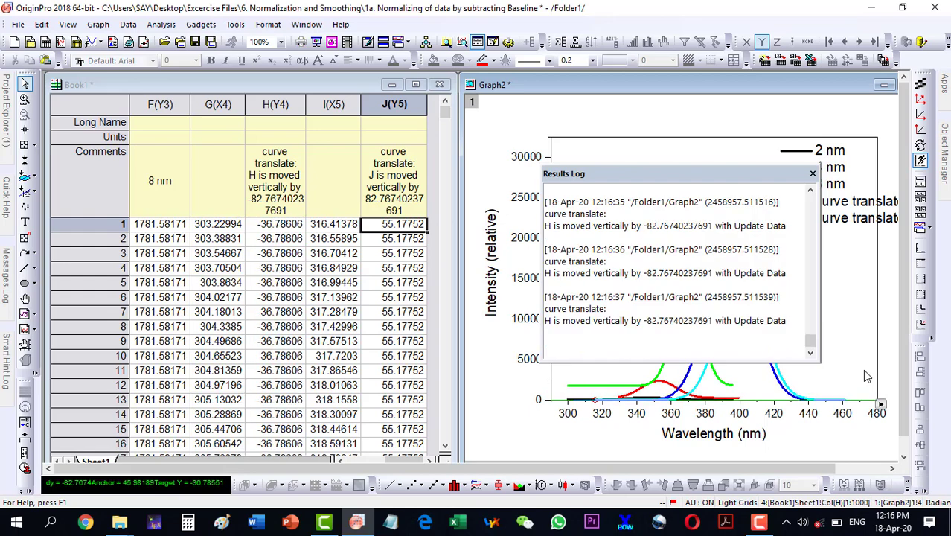
left_click(865, 376)
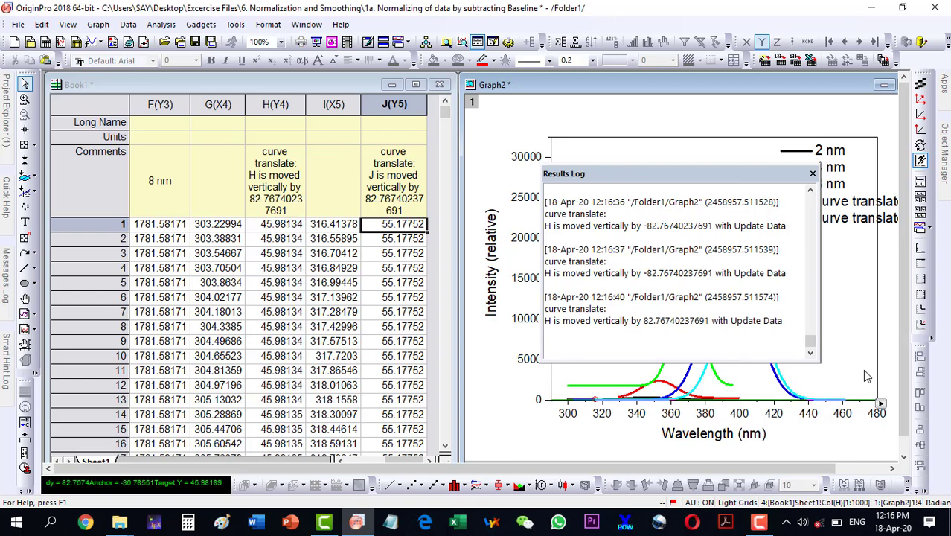
Close the Results Log and remove the translate gadget from the graph.
left_click(812, 173)
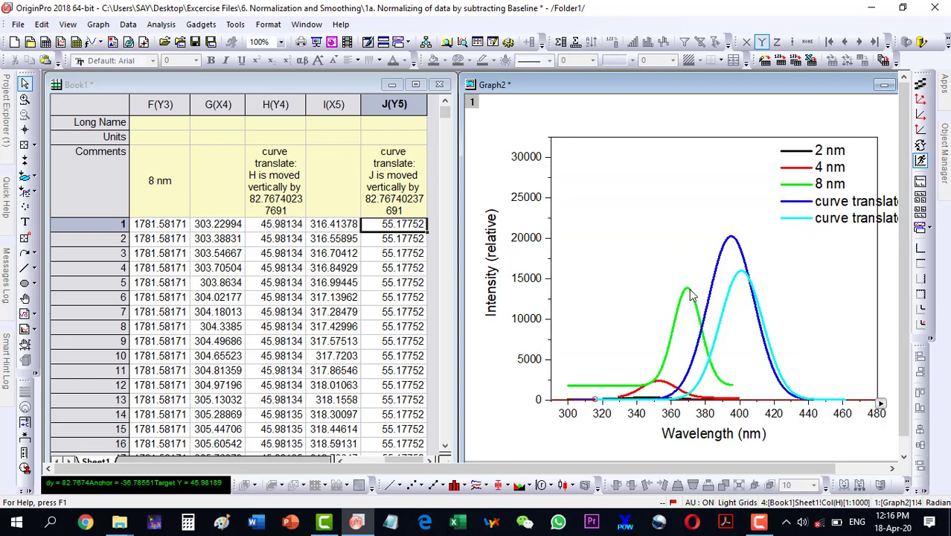
right_click(876, 404)
left_click(869, 371)
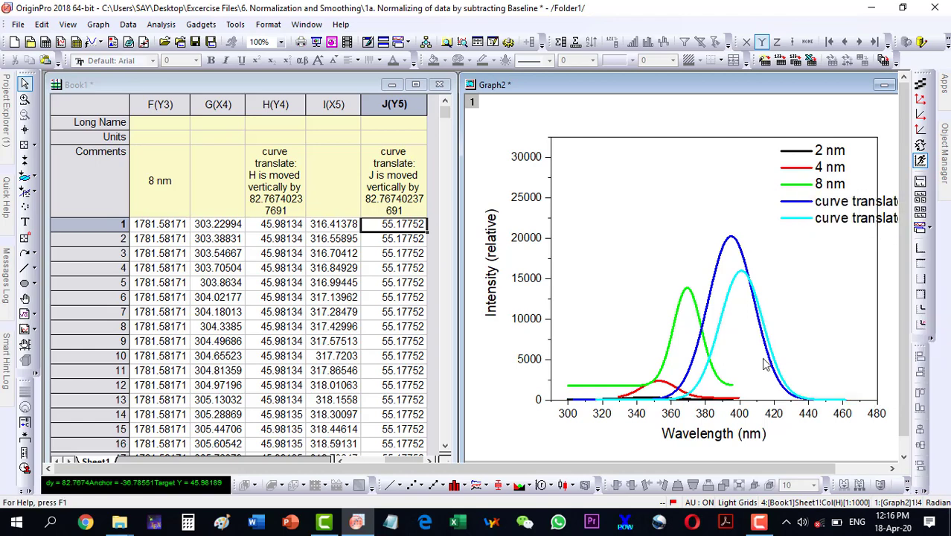
Shift the green 8 nm curve down with Vertical Translate so column F reads 45.98.
left_click(686, 294)
left_click(160, 24)
mouse_move(242, 72)
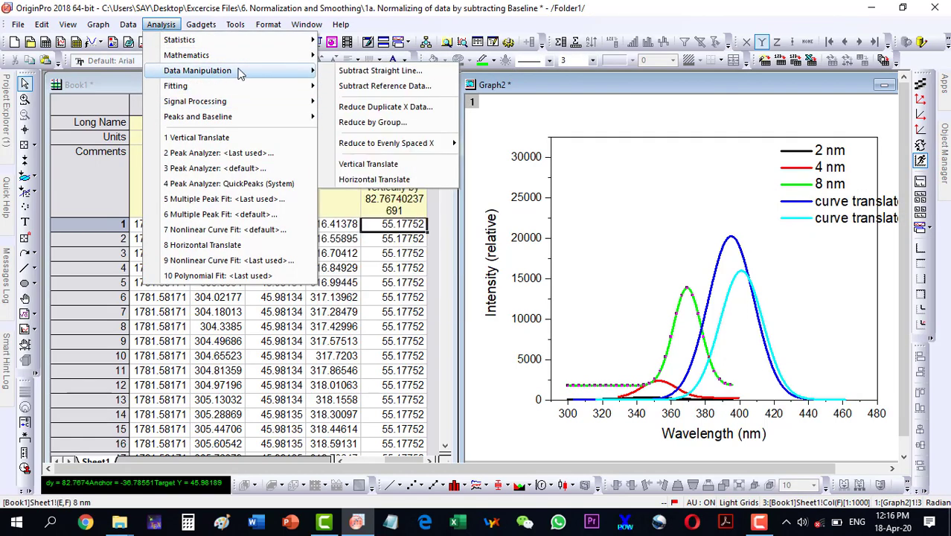
left_click(374, 165)
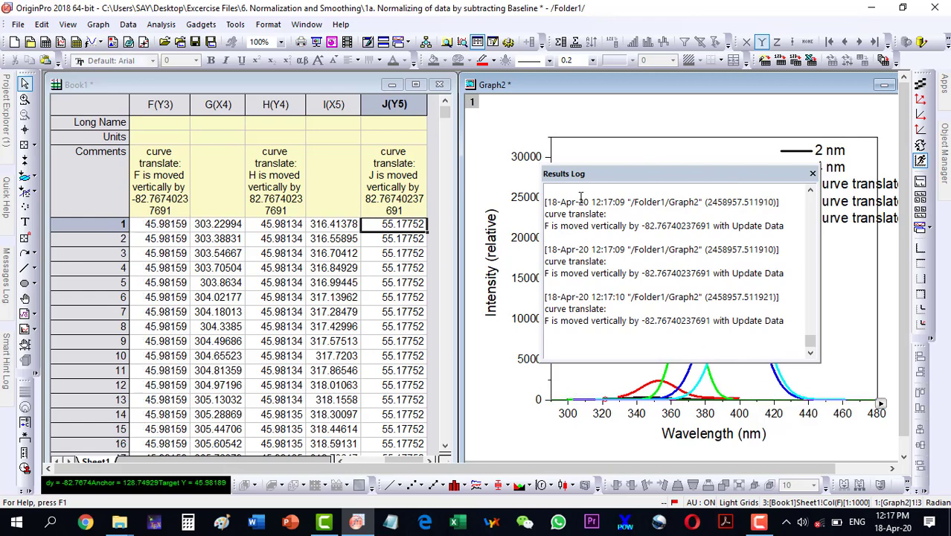
right_click(881, 403)
left_click(819, 360)
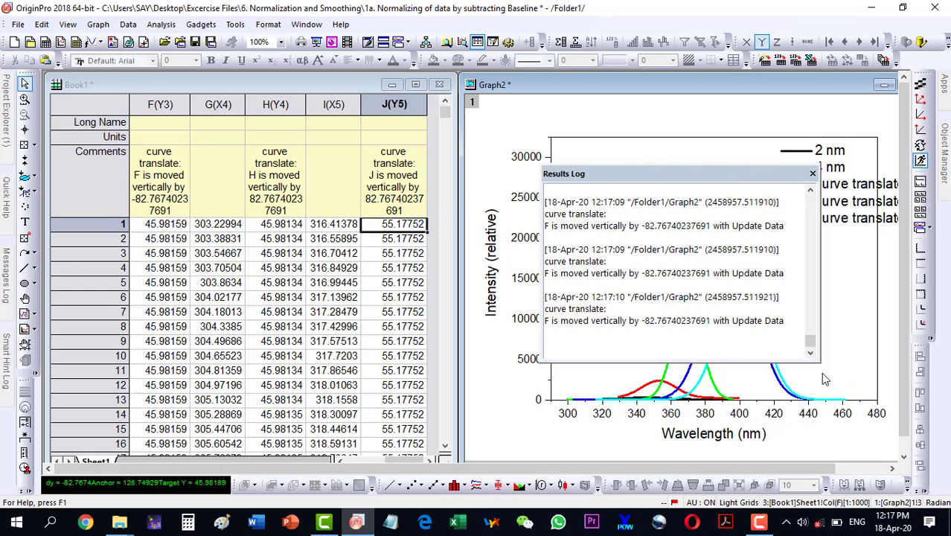
left_click(813, 175)
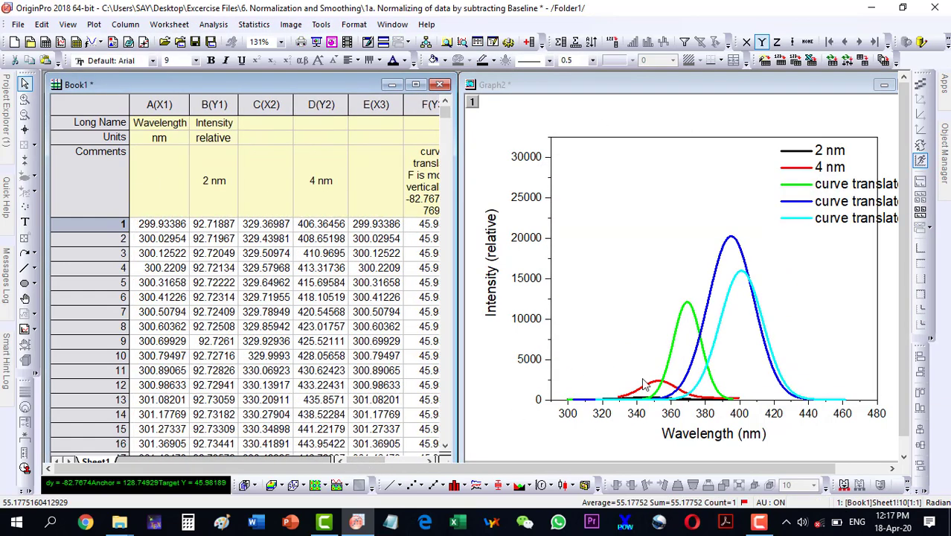
Vertically translate the red 4 nm curve down to its zero baseline and close the log.
left_click(644, 384)
left_click(162, 24)
mouse_move(292, 108)
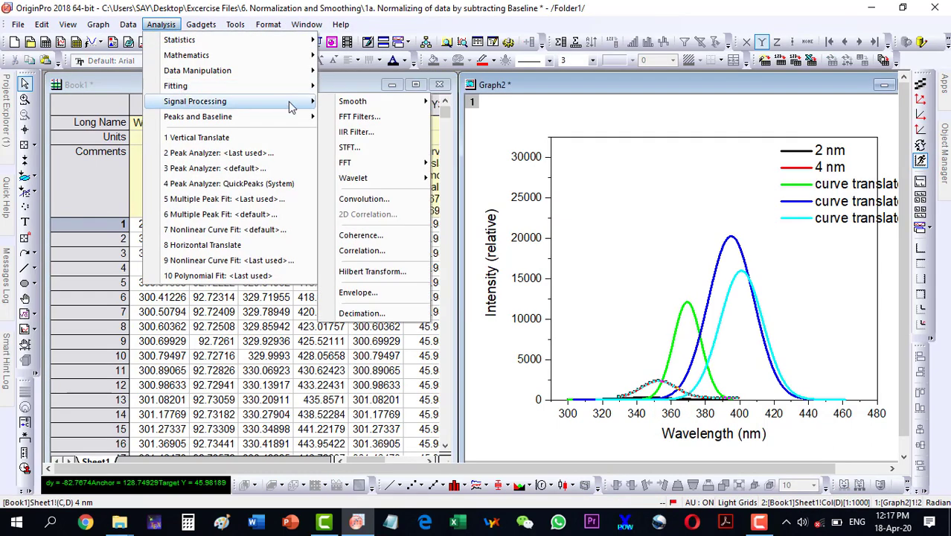
left_click(365, 178)
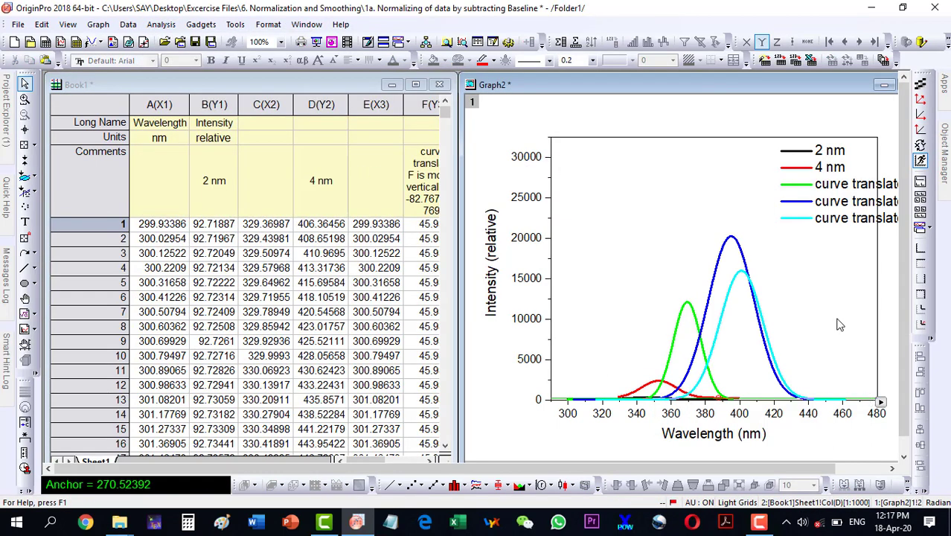
key("Down")
key("Down")
key("Down")
key("Down")
key("Down")
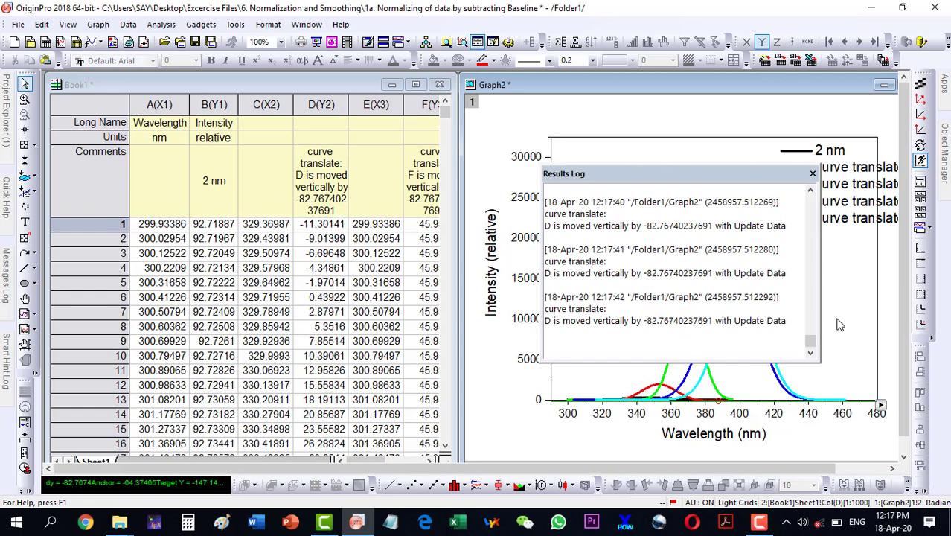
key("Up")
right_click(883, 395)
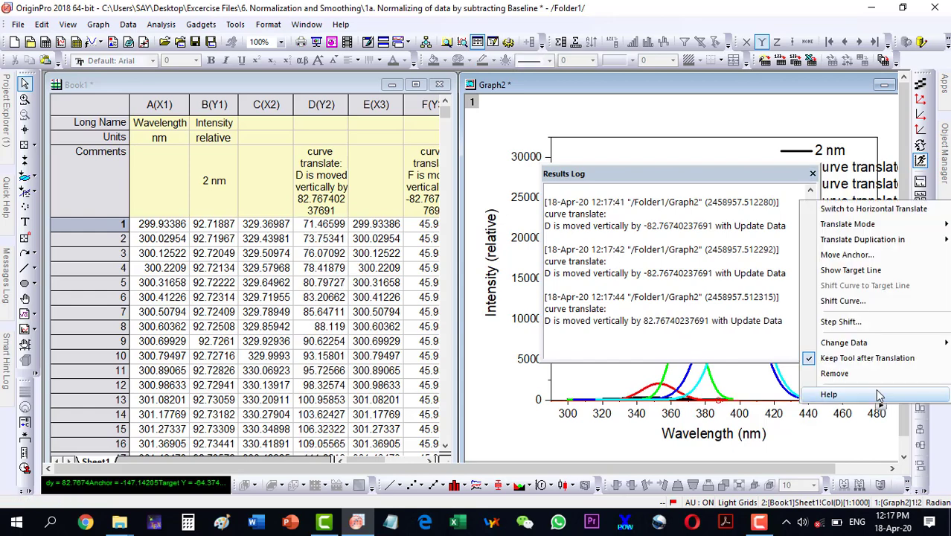
key("Escape")
left_click(812, 173)
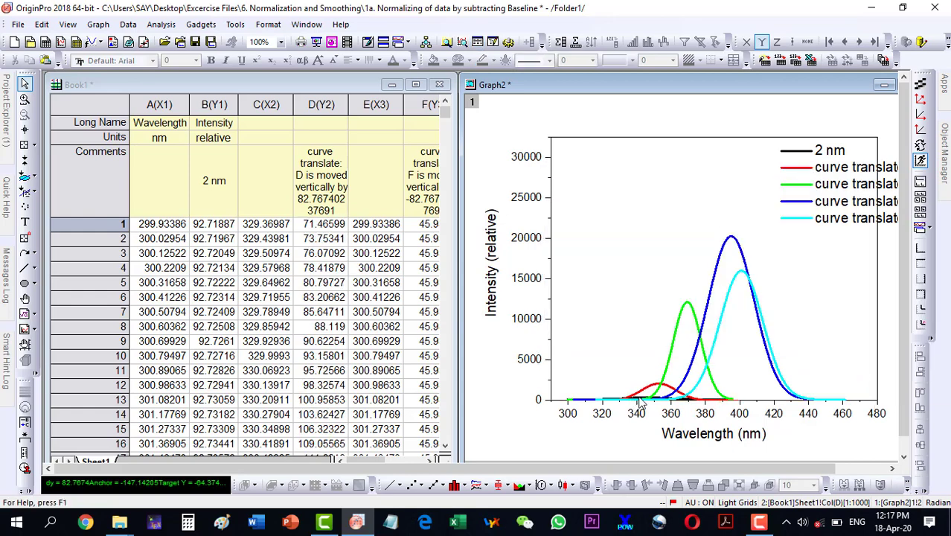
Shift the 2 nm curve down so column B reads 9.20726, then remove the translate gadget.
left_click(161, 24)
mouse_move(171, 78)
left_click(360, 162)
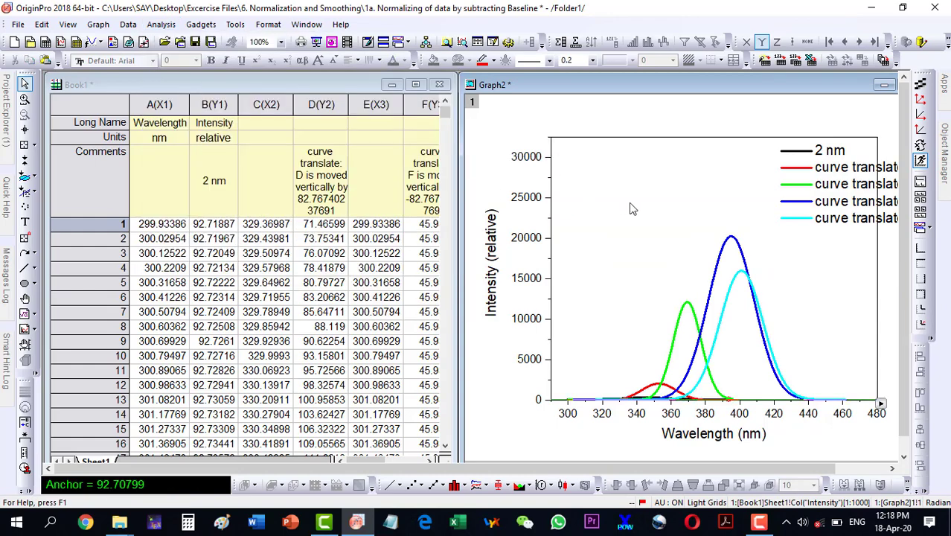
double_click(631, 202)
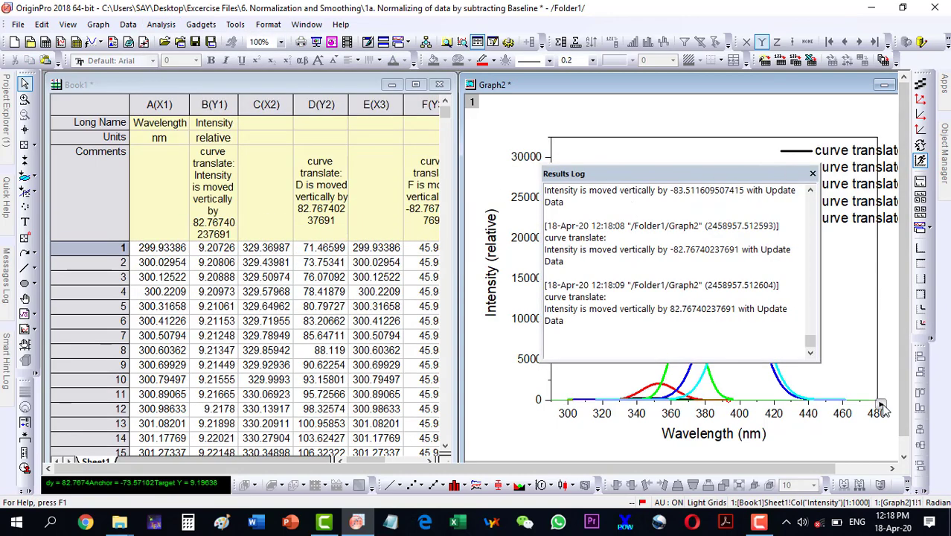
right_click(753, 135)
left_click(618, 281)
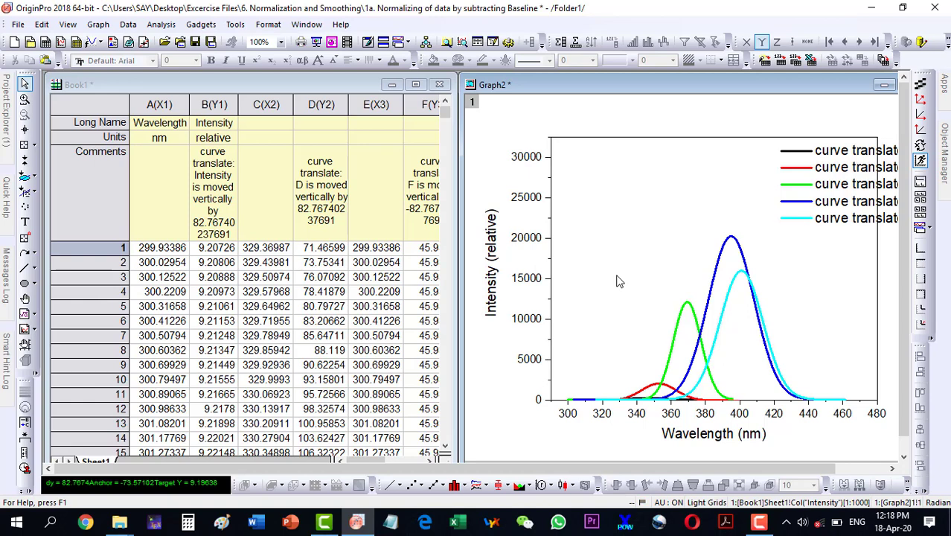
Paste the 2, 4, 8, 20 and 40 nm labels into the Comments row and enlarge the legend text.
left_click(90, 192)
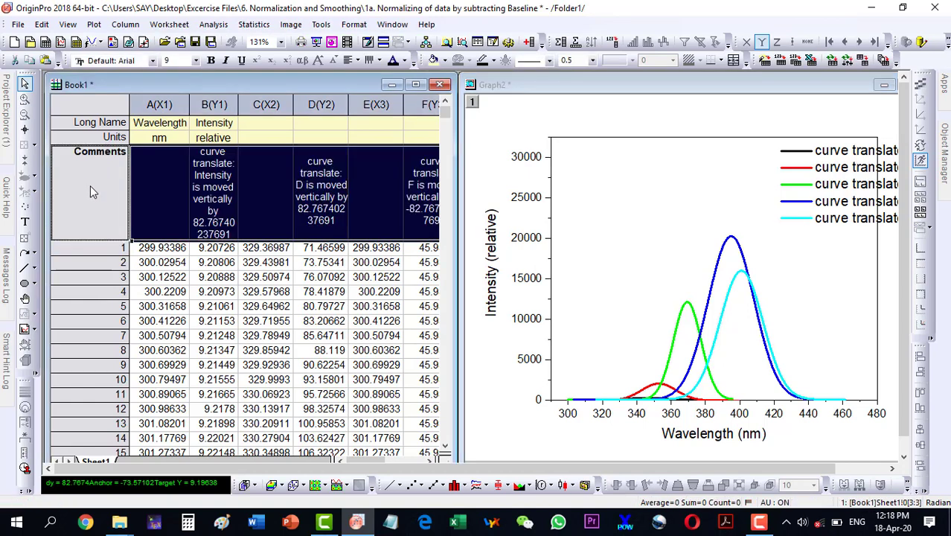
type("2 nm\t\t4 nm\t\t8 nm\t\t20 nm\t\t40 nm")
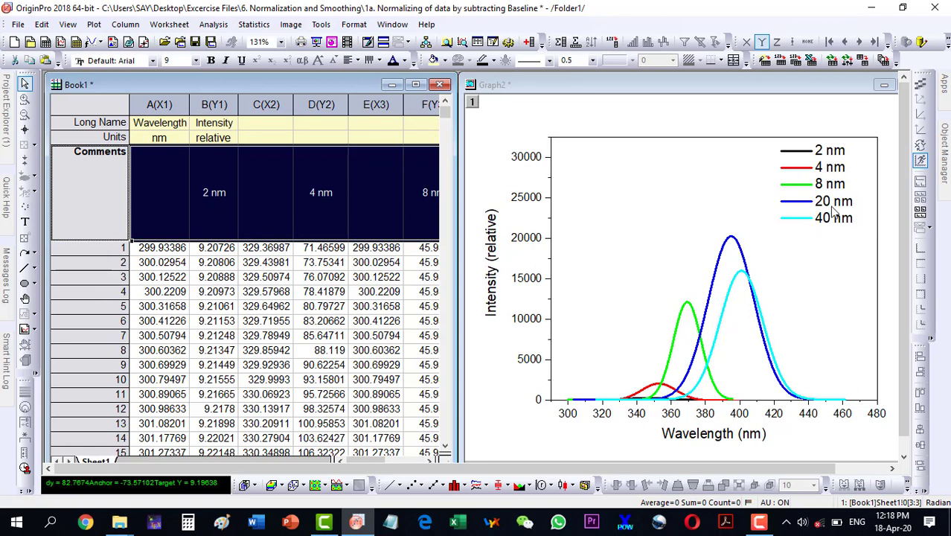
left_click(847, 217)
scroll(848, 212, "up", 4)
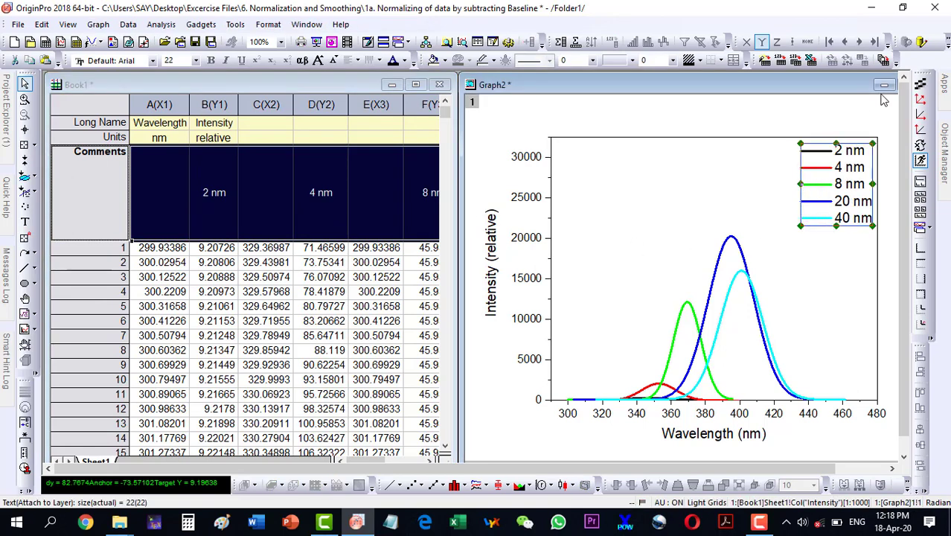
Maximize the Graph2 window so the graph fills the workspace.
left_click_drag(833, 89, 784, 89)
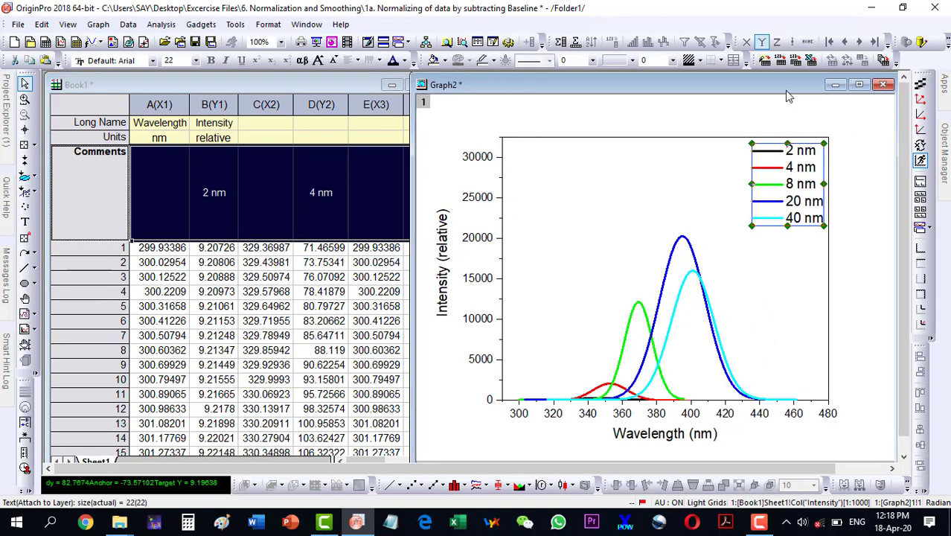
left_click(859, 84)
left_click(510, 308)
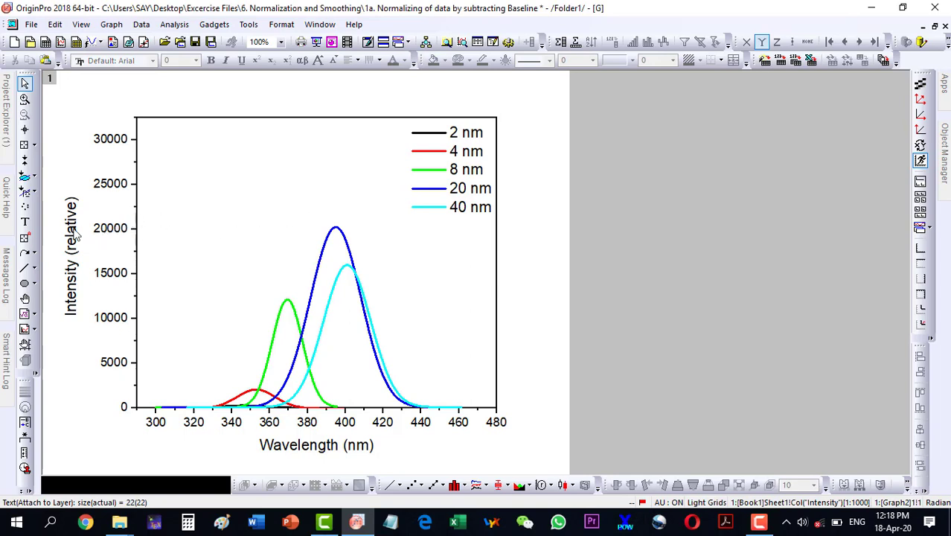
Set the wavelength axis scale from 300 to 460 in the axis dialog.
left_click(102, 224)
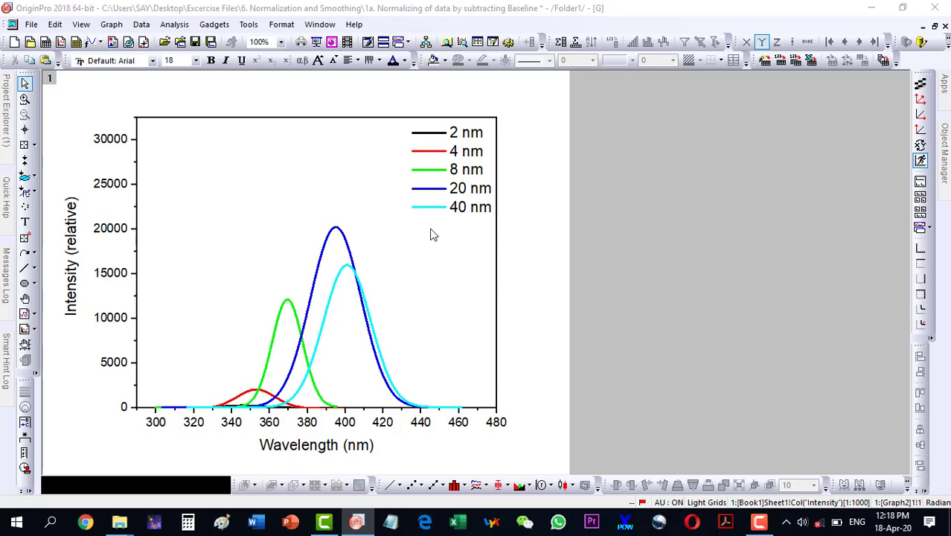
left_click_drag(187, 17, 709, 17)
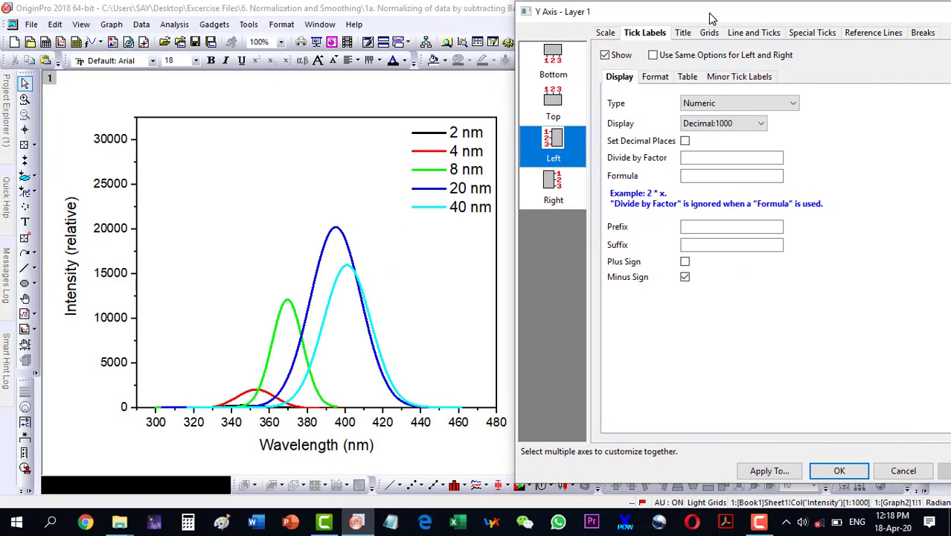
left_click(604, 34)
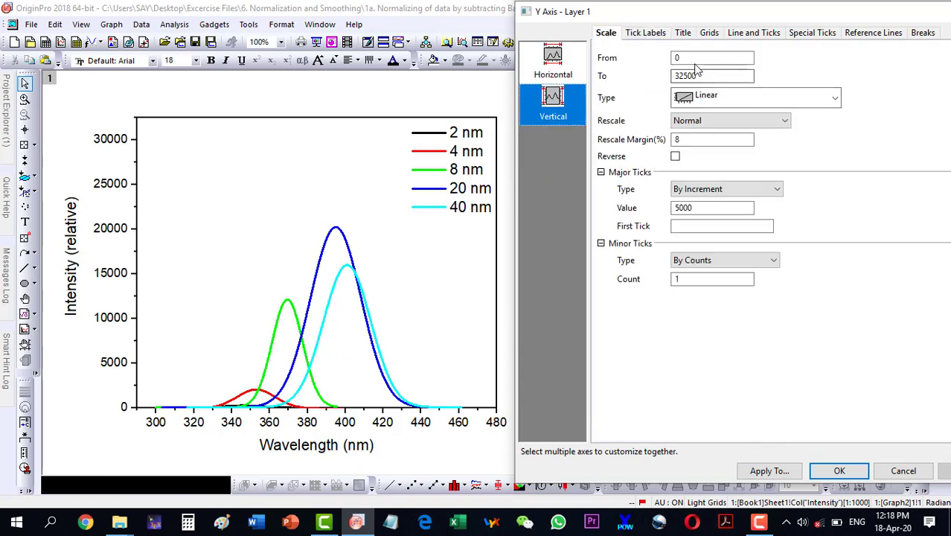
left_click(551, 63)
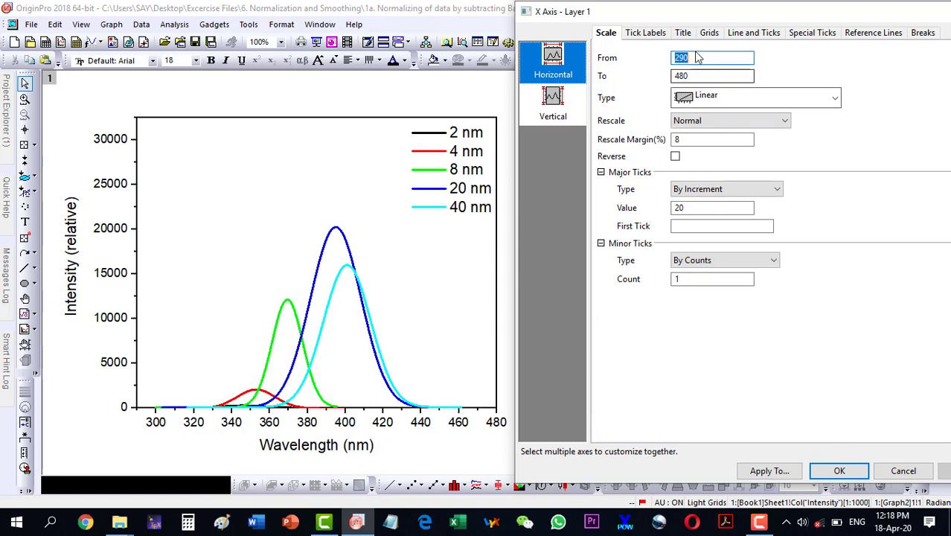
type("300")
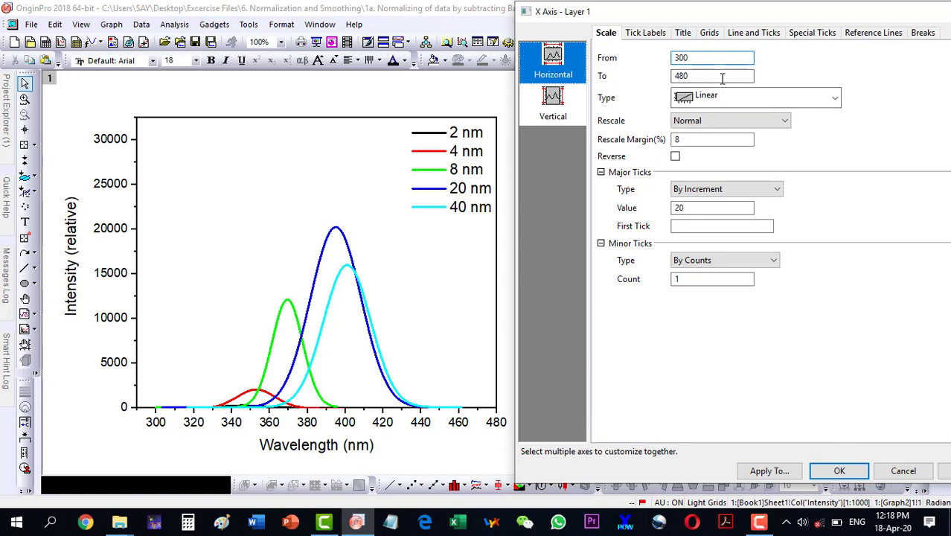
double_click(719, 77)
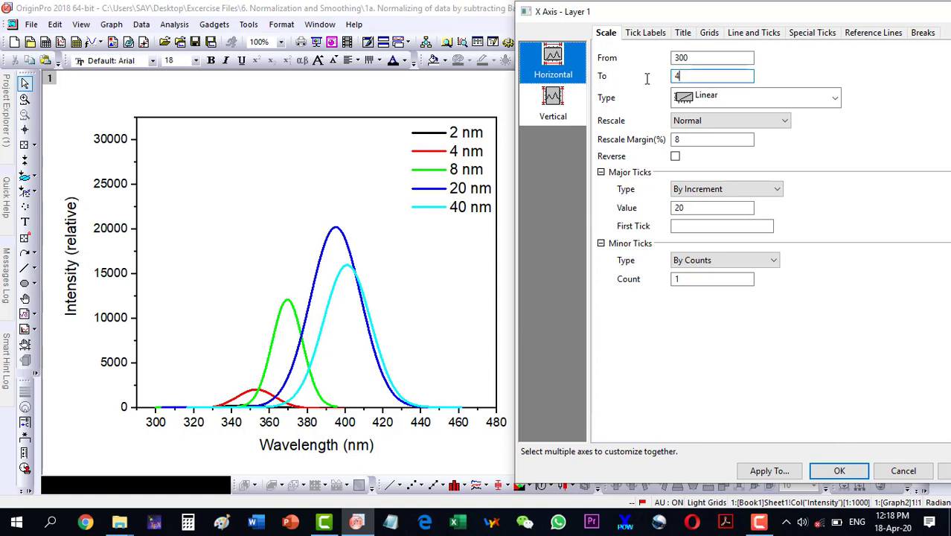
type("460")
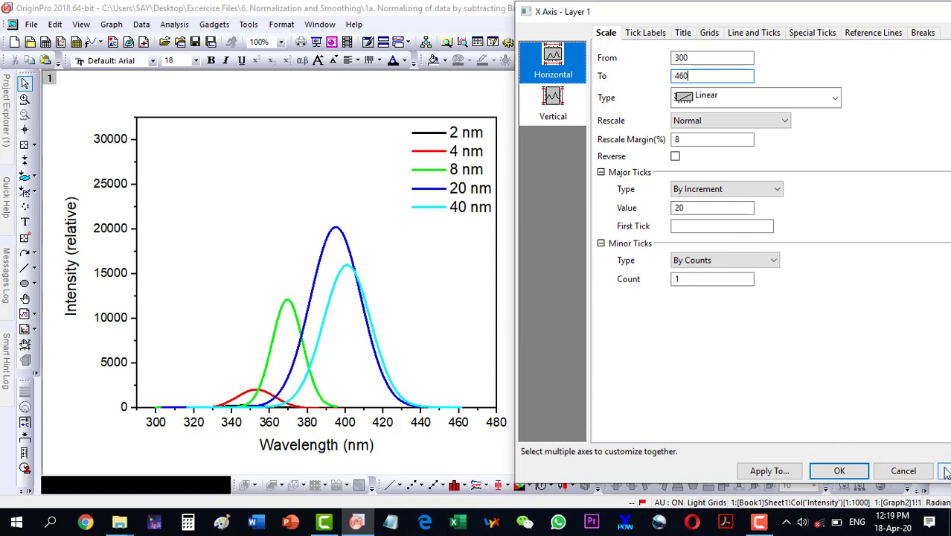
key("Return")
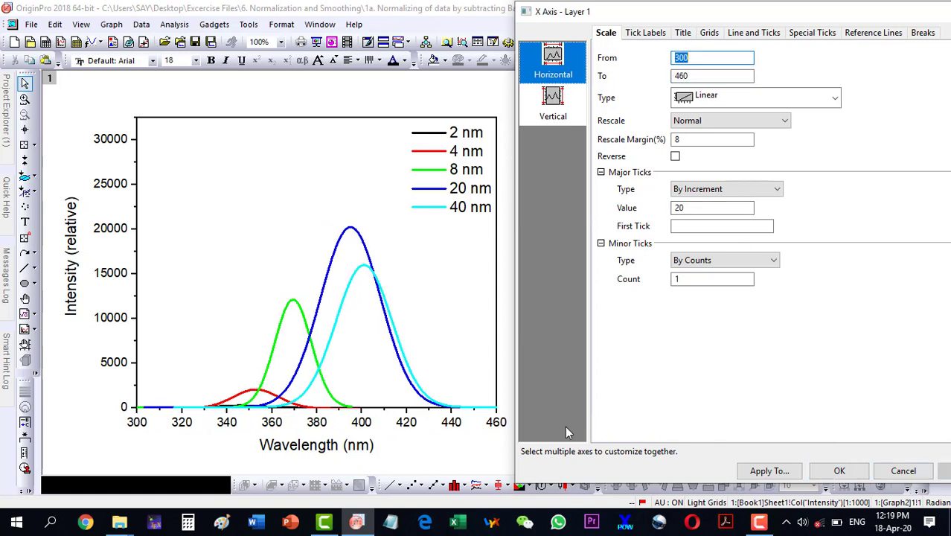
Set the intensity axis maximum to 21000, apply, and restore the graph window size.
left_click(549, 106)
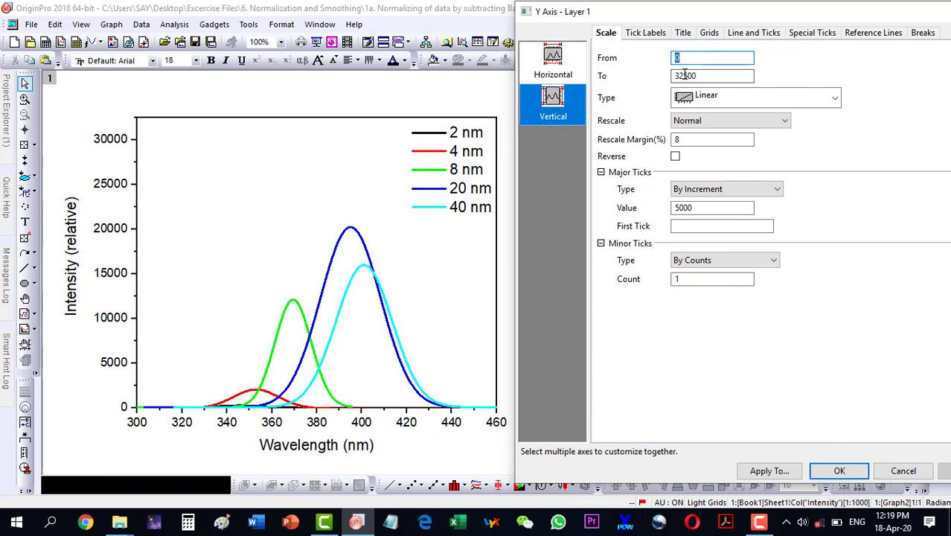
double_click(684, 75)
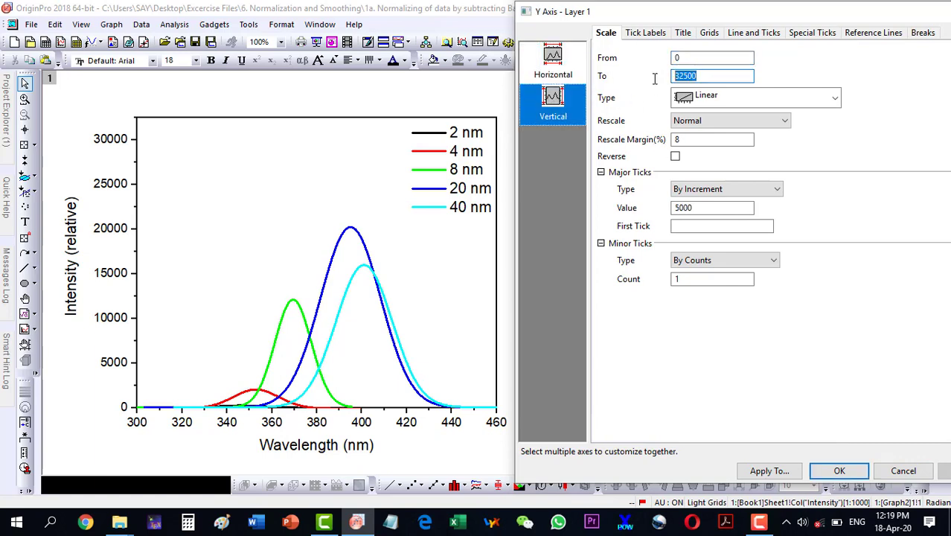
type("21000")
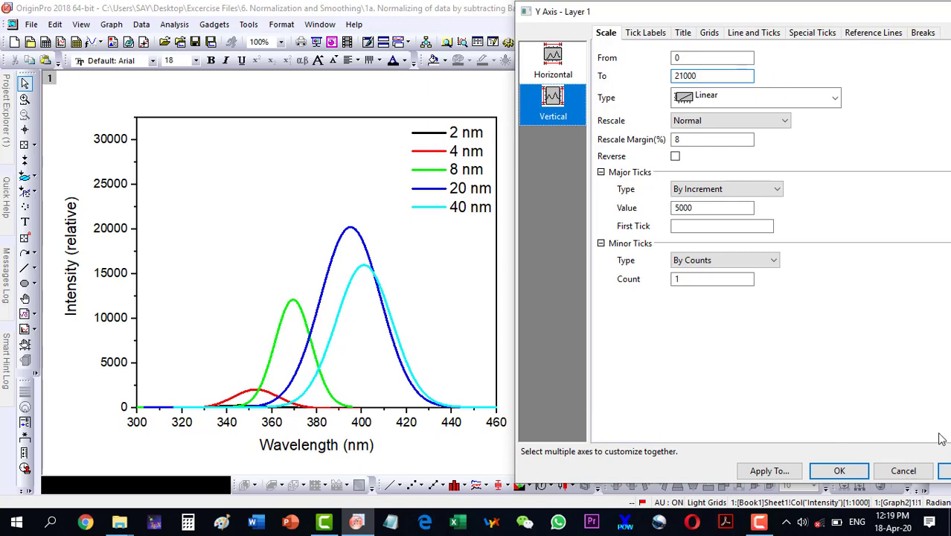
key("Return")
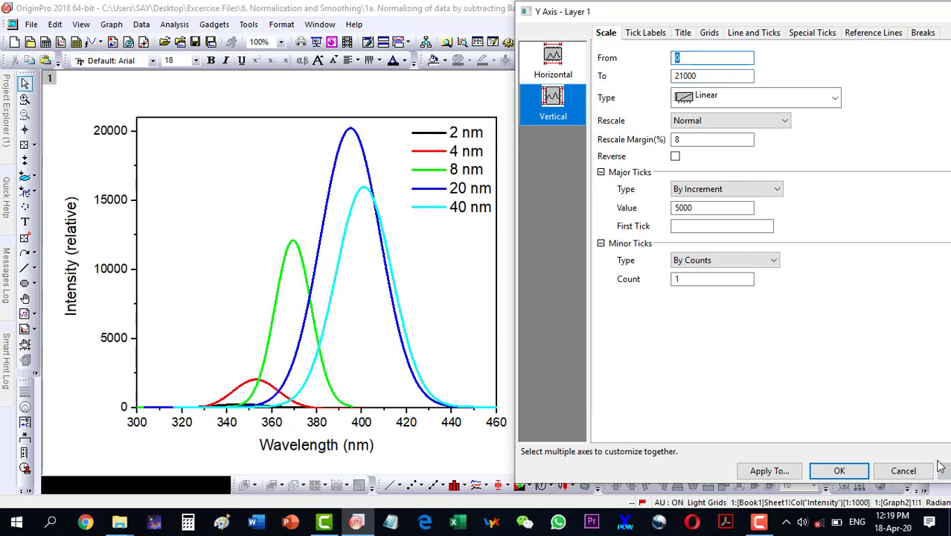
left_click(838, 471)
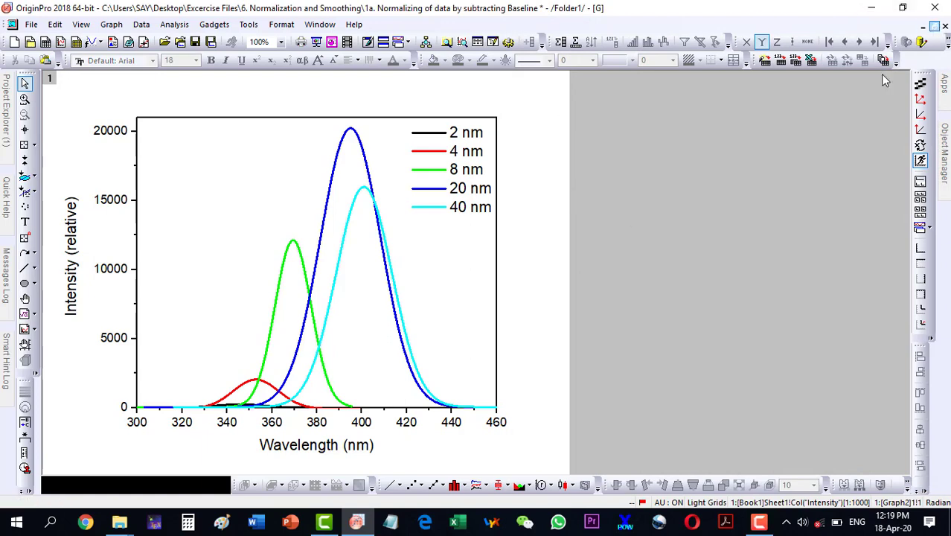
left_click(934, 26)
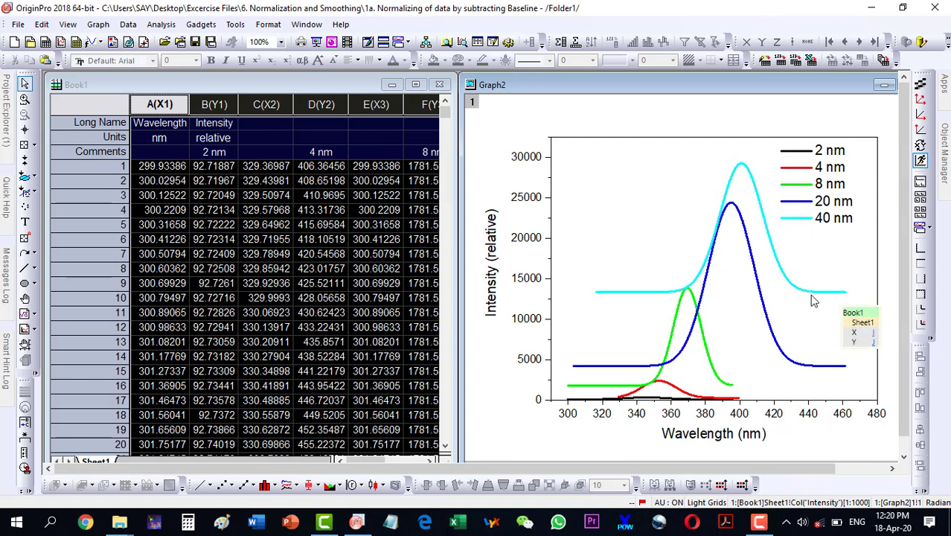
Ungroup the plotted curves and select only the 40 nm spectrum.
mouse_move(810, 296)
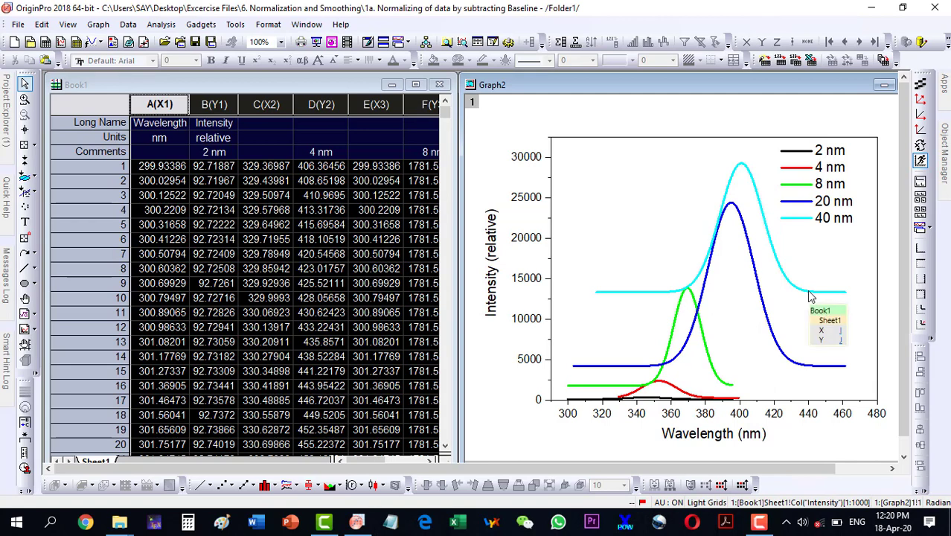
left_click(807, 296)
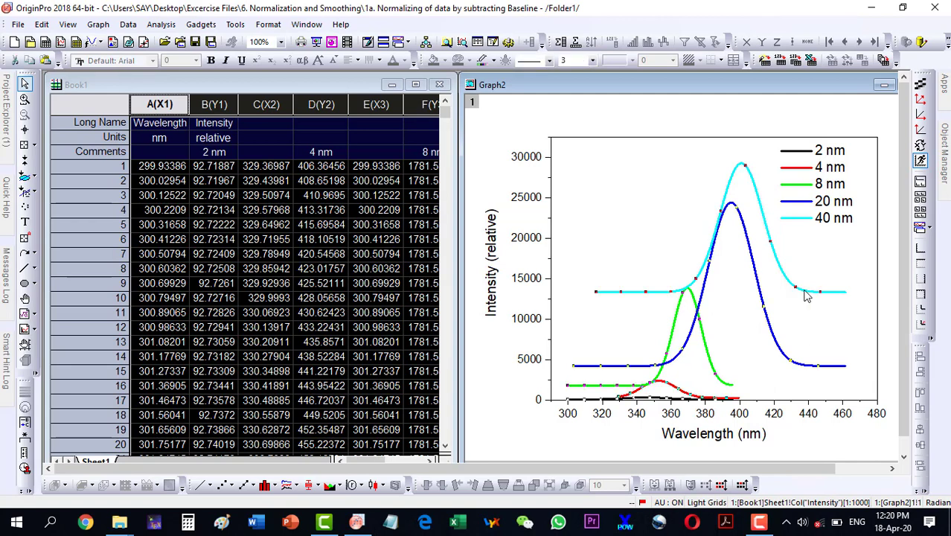
right_click(807, 296)
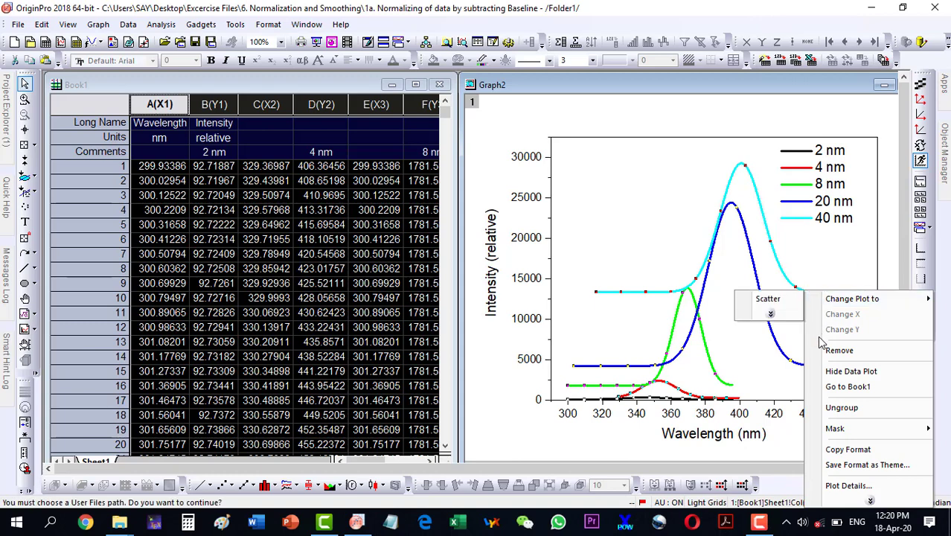
left_click(813, 406)
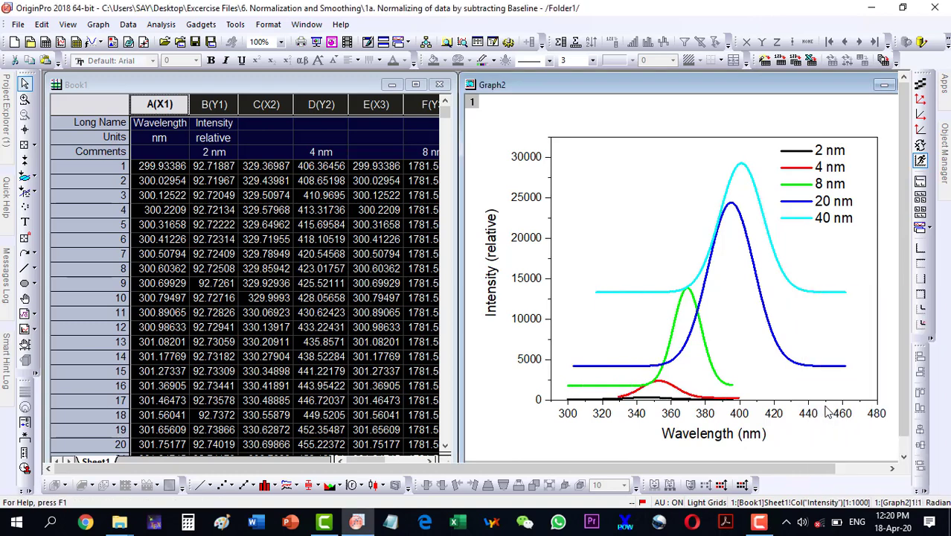
left_click(736, 175)
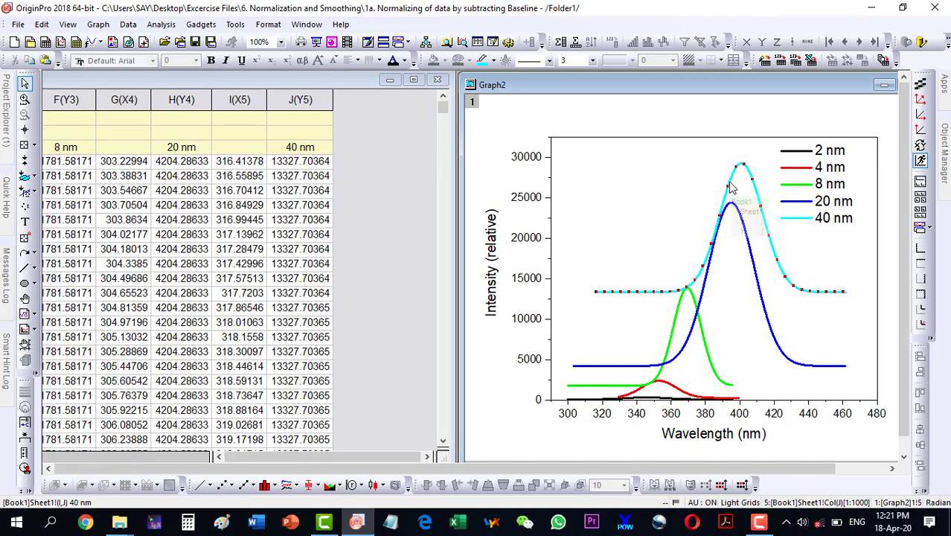
Subtract a constant minimum baseline from the 40 nm curve with Peak Analyzer, creating columns K and L.
left_click(161, 25)
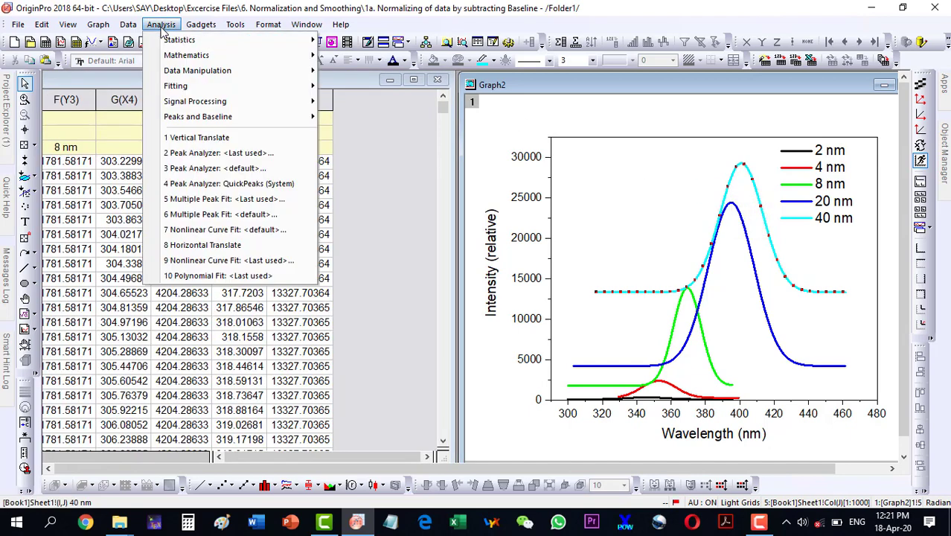
mouse_move(165, 104)
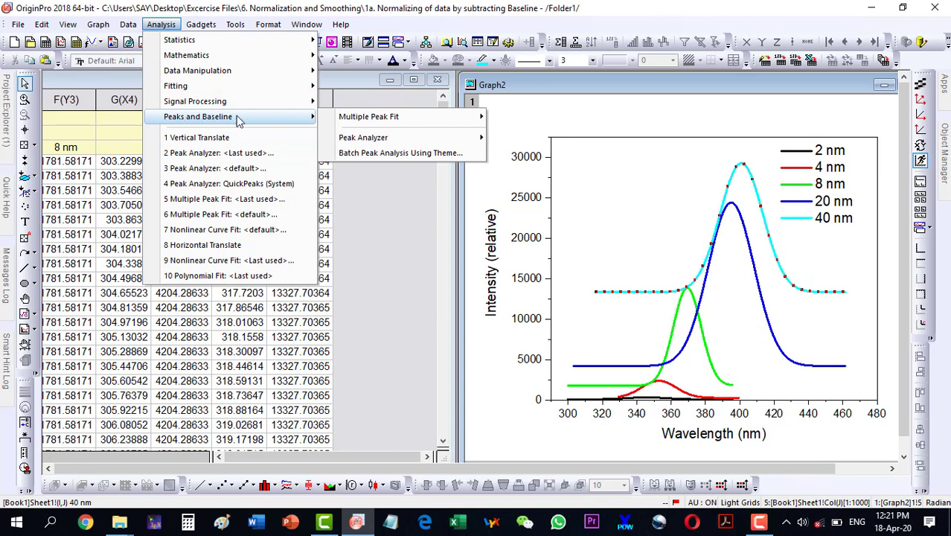
mouse_move(353, 141)
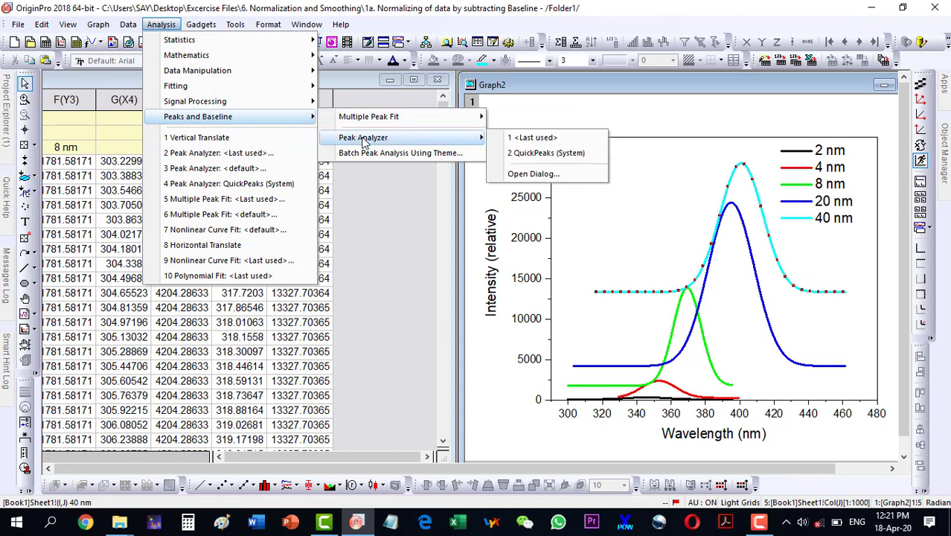
left_click(522, 176)
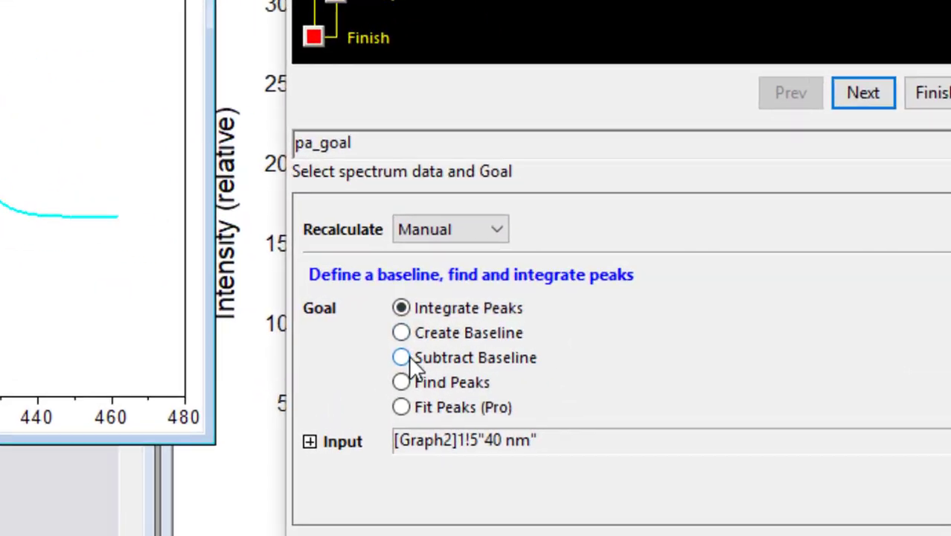
left_click(514, 345)
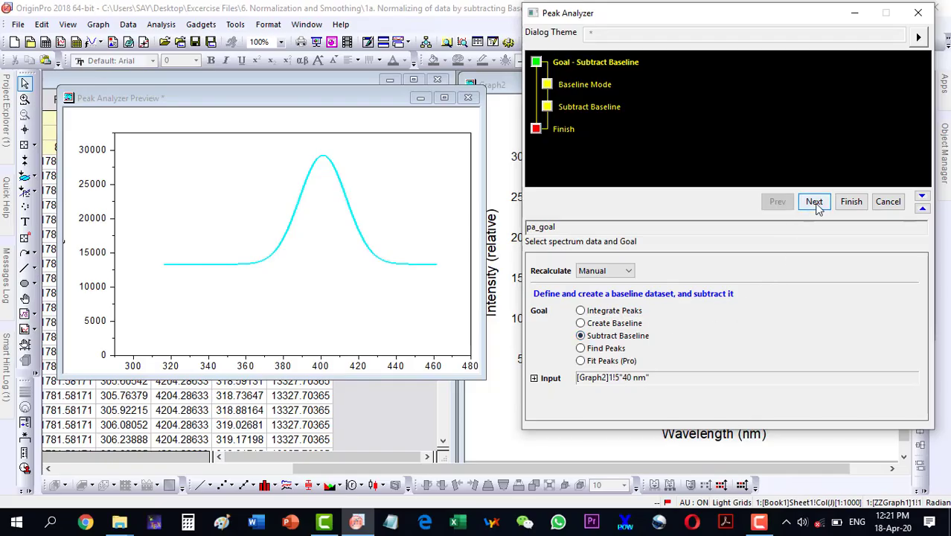
left_click(814, 204)
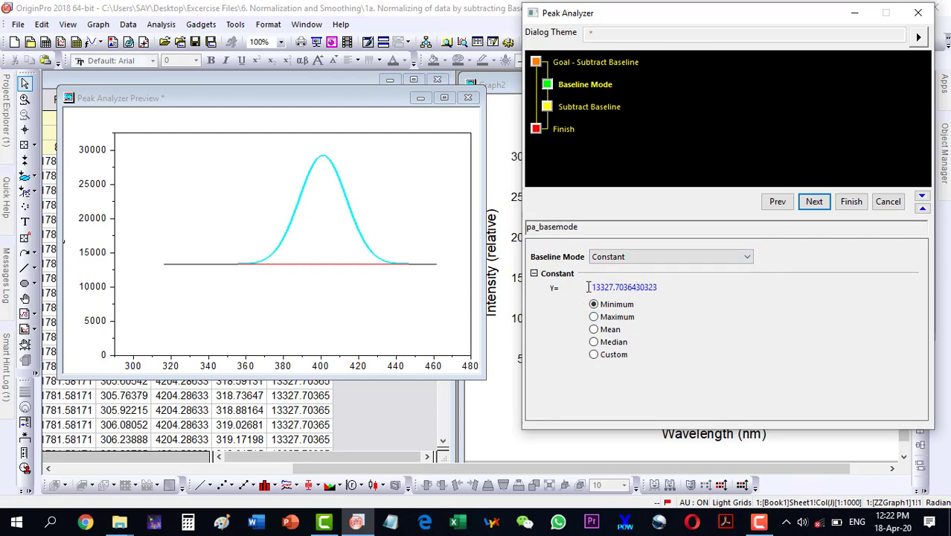
left_click(814, 201)
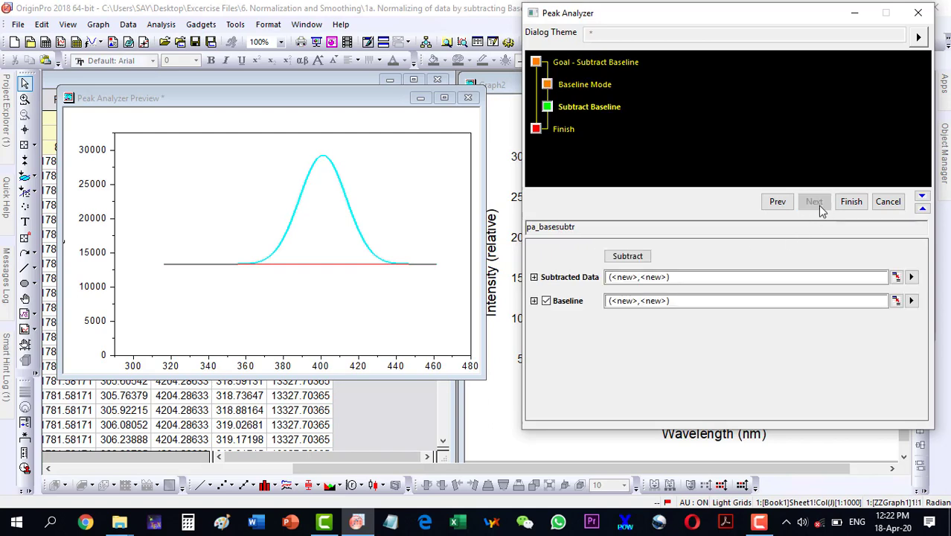
left_click(625, 258)
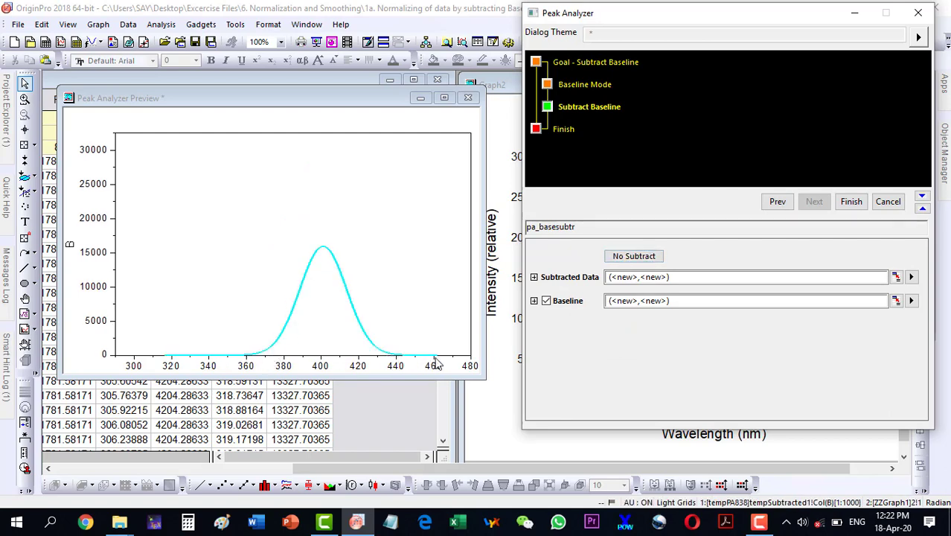
left_click(851, 202)
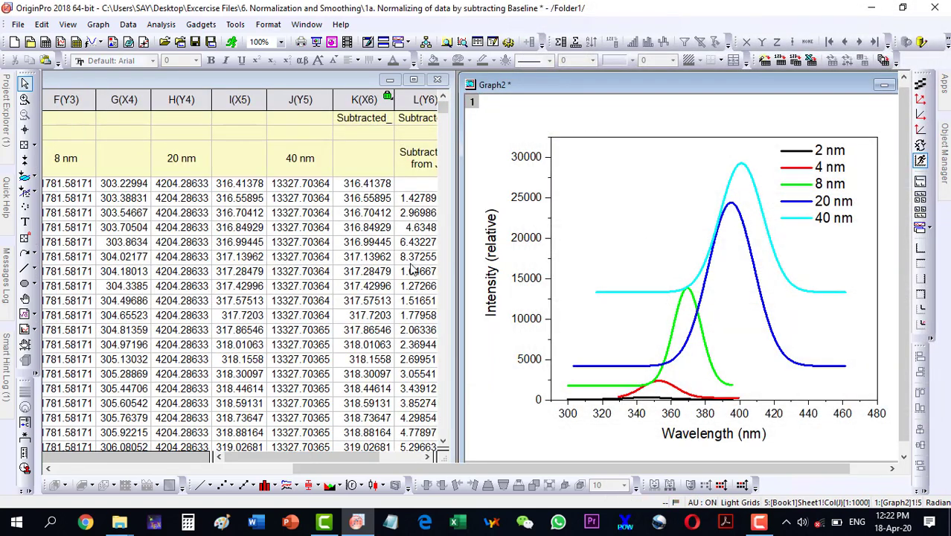
left_click_drag(450, 260, 616, 253)
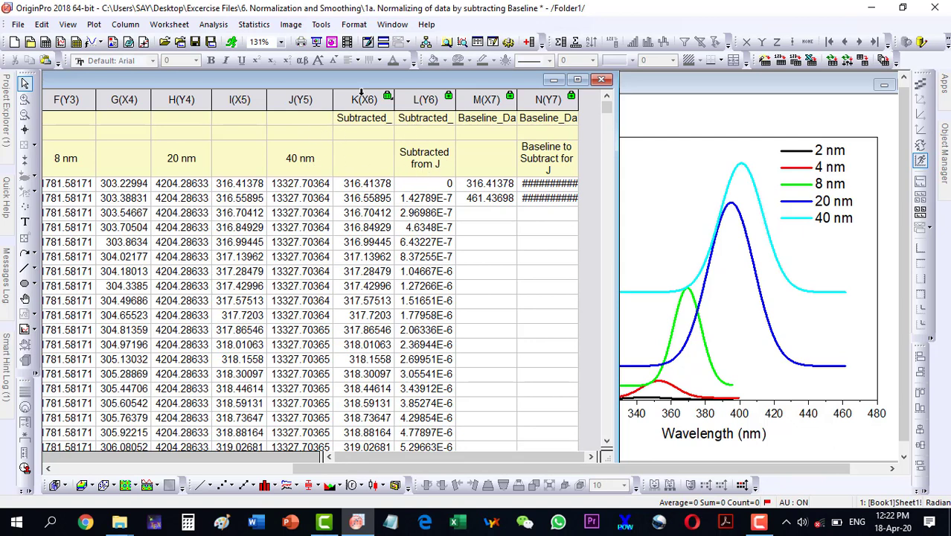
left_click_drag(362, 91, 426, 100)
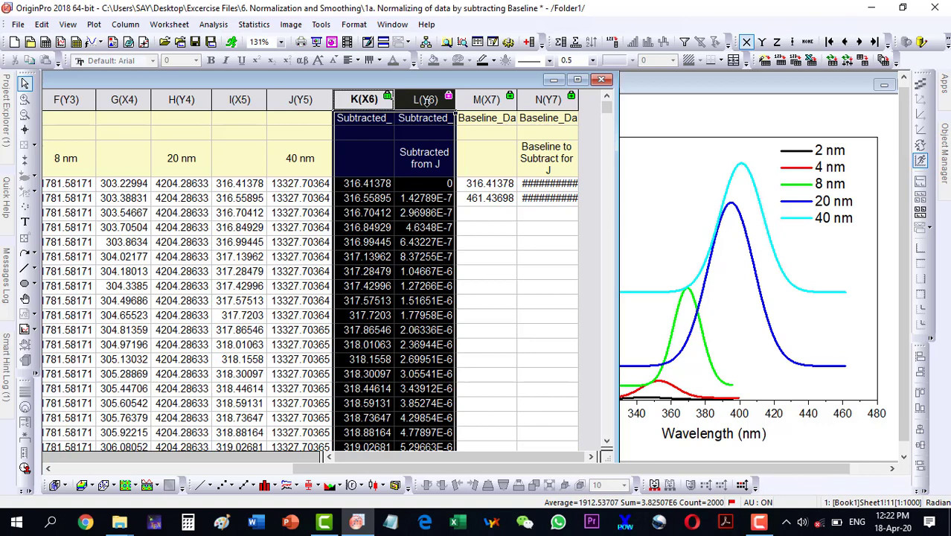
left_click(200, 485)
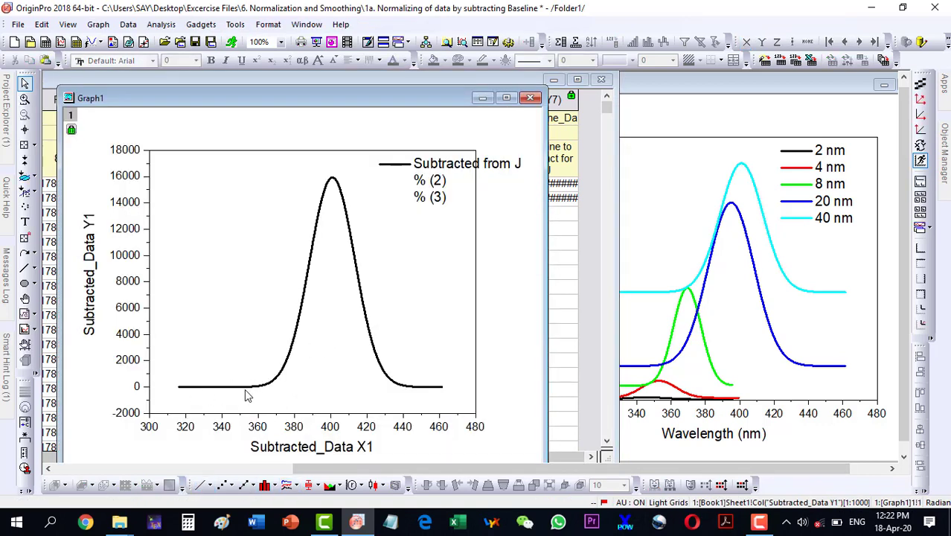
left_click(530, 100)
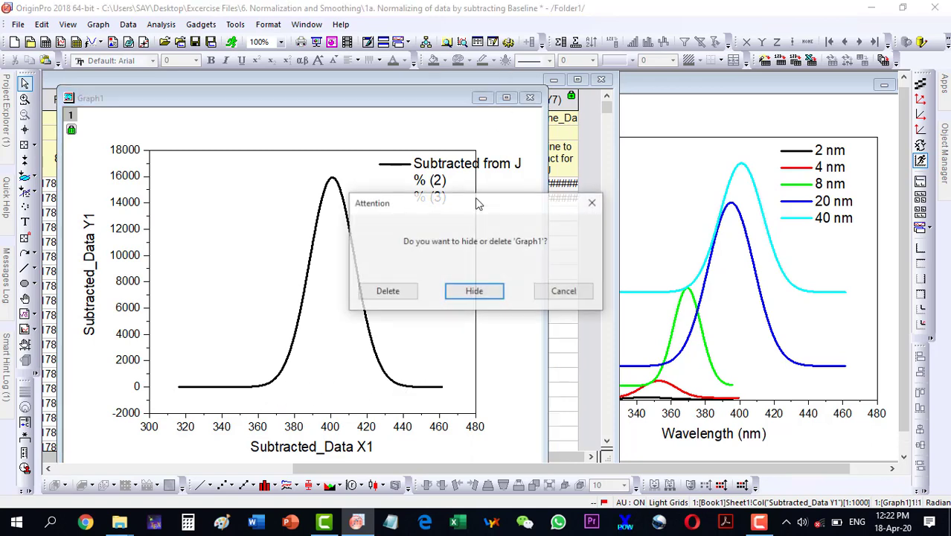
left_click(387, 292)
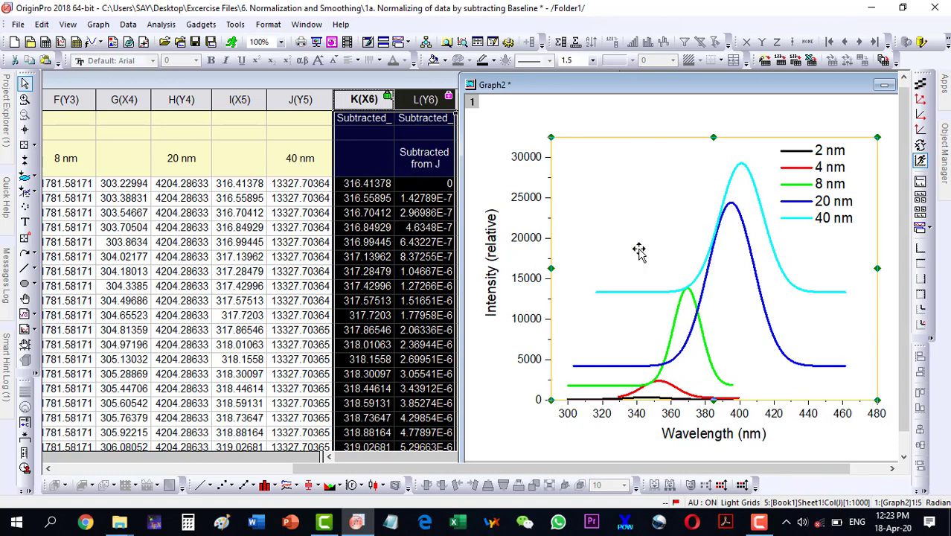
Subtract a constant baseline from the 20 nm curve with Peak Analyzer, adding columns O and P.
left_click(615, 112)
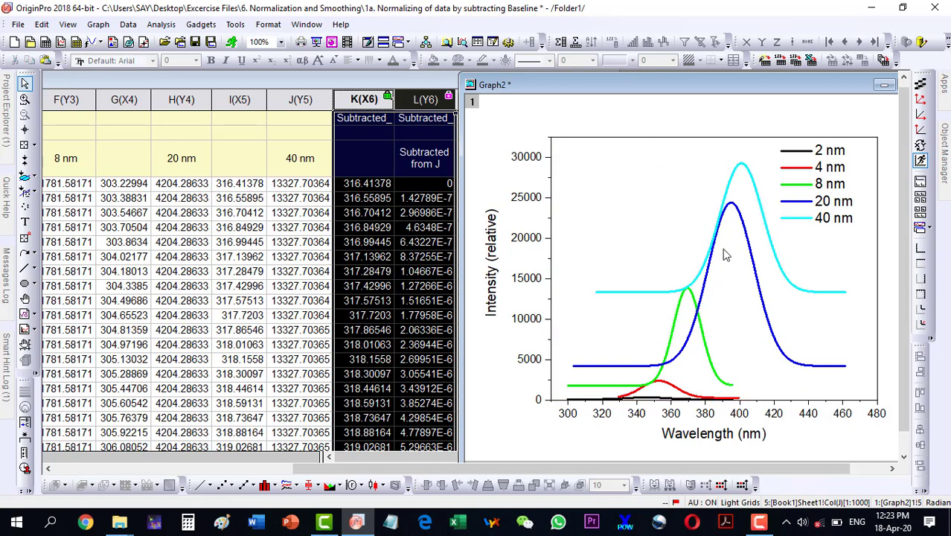
left_click(749, 244)
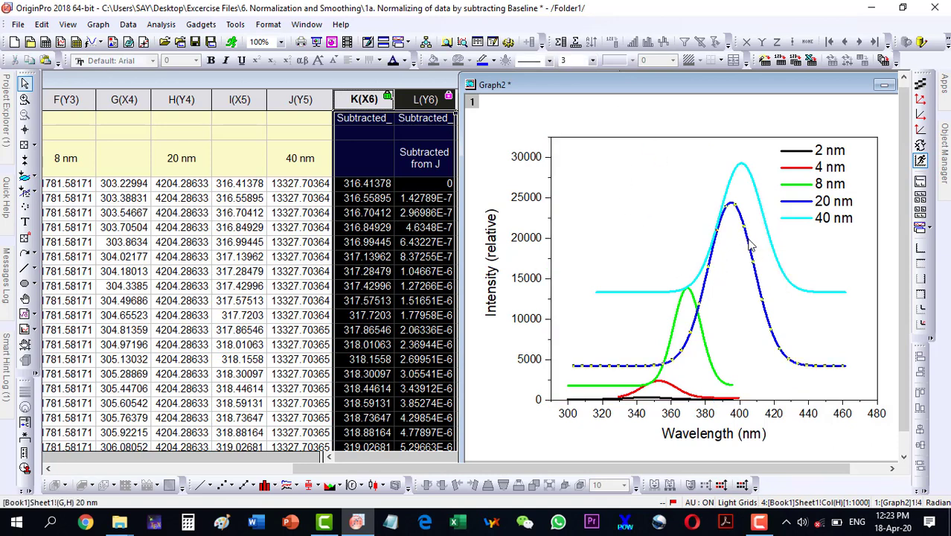
left_click(161, 25)
mouse_move(312, 117)
mouse_move(386, 141)
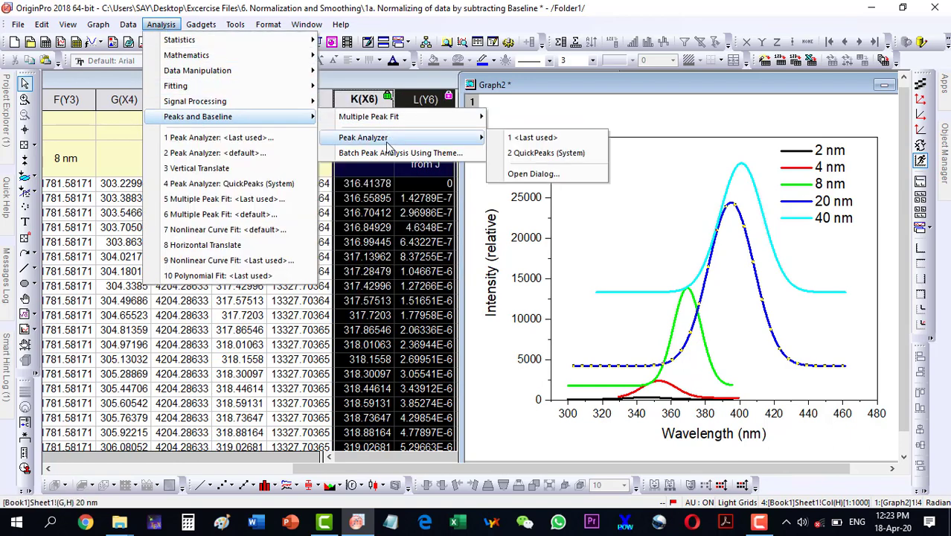
left_click(525, 175)
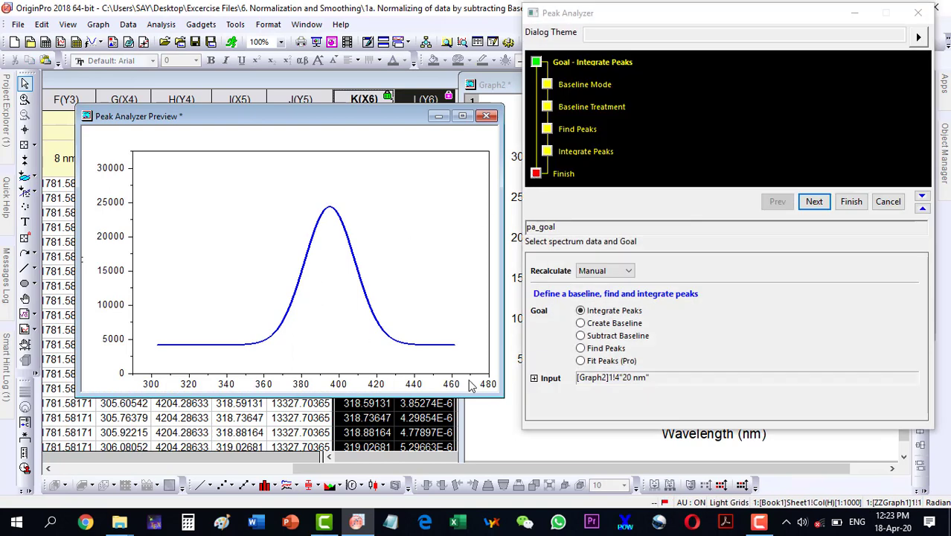
left_click(581, 336)
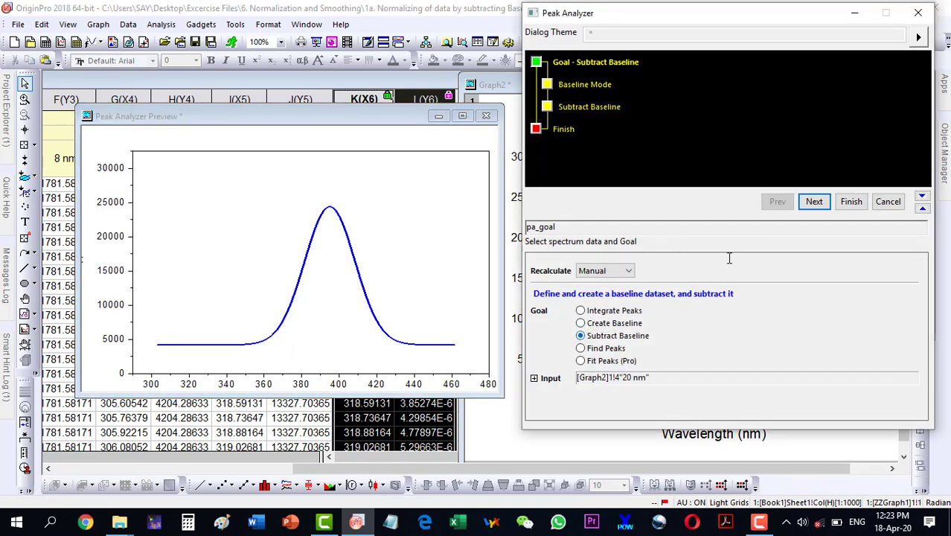
left_click(813, 201)
left_click(814, 204)
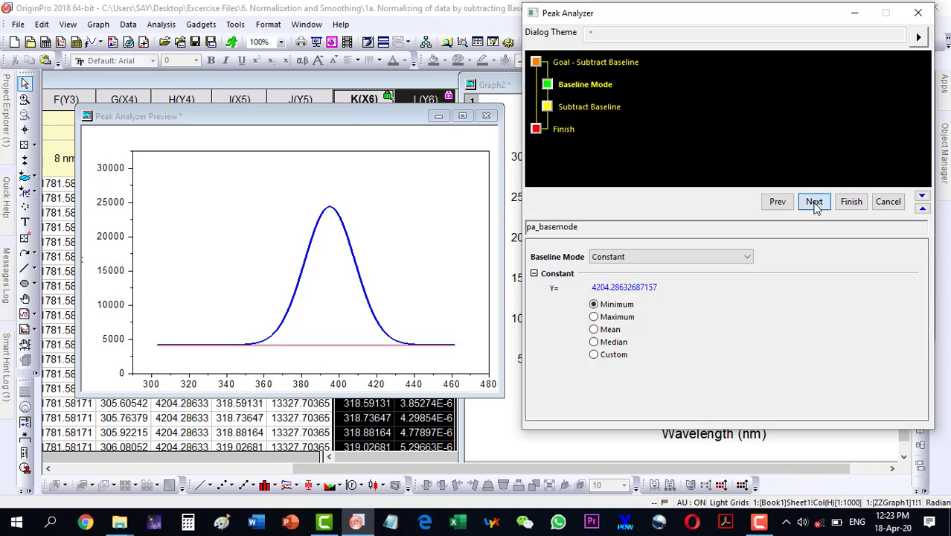
left_click(635, 258)
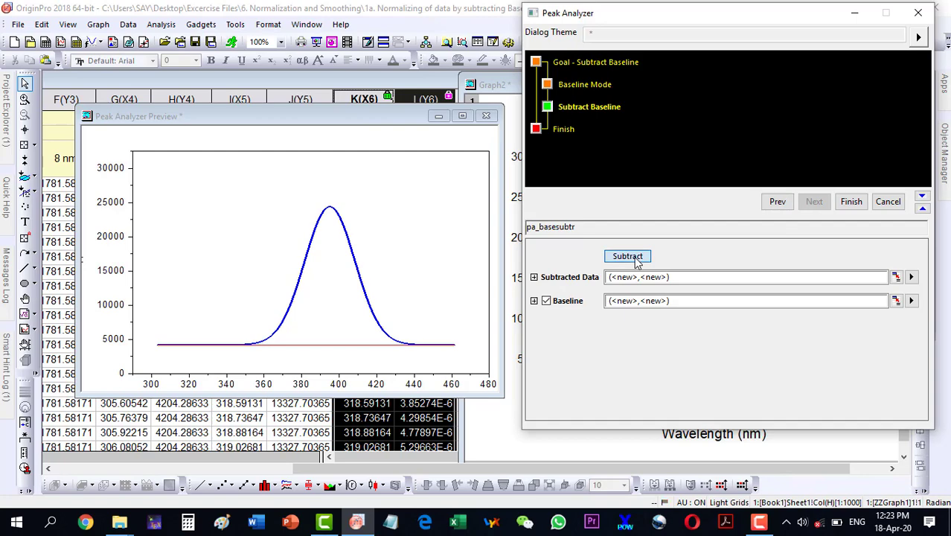
left_click(851, 201)
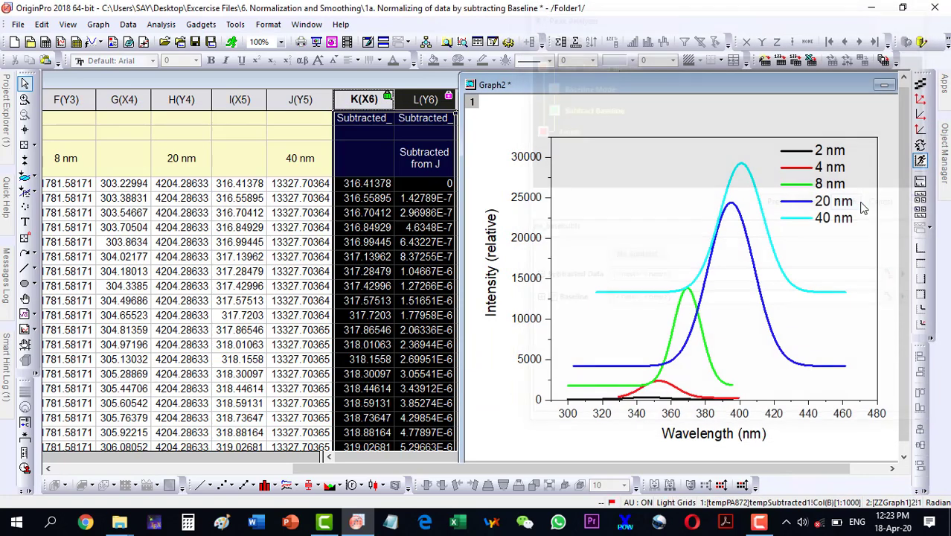
Widen Book1 to show the new columns O(X8) and P(Y8), then bring Graph2 forward.
left_click(402, 82)
left_click_drag(615, 226, 637, 226)
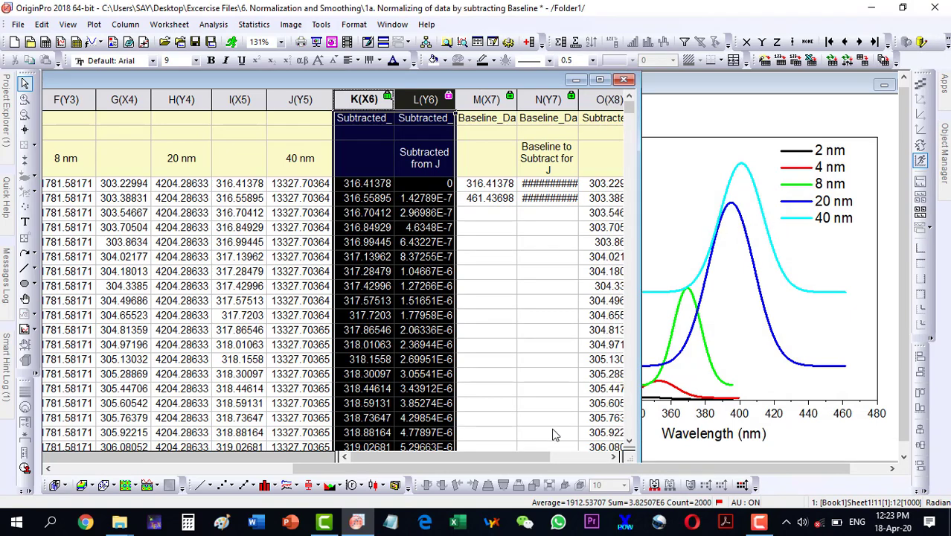
left_click_drag(545, 455, 573, 462)
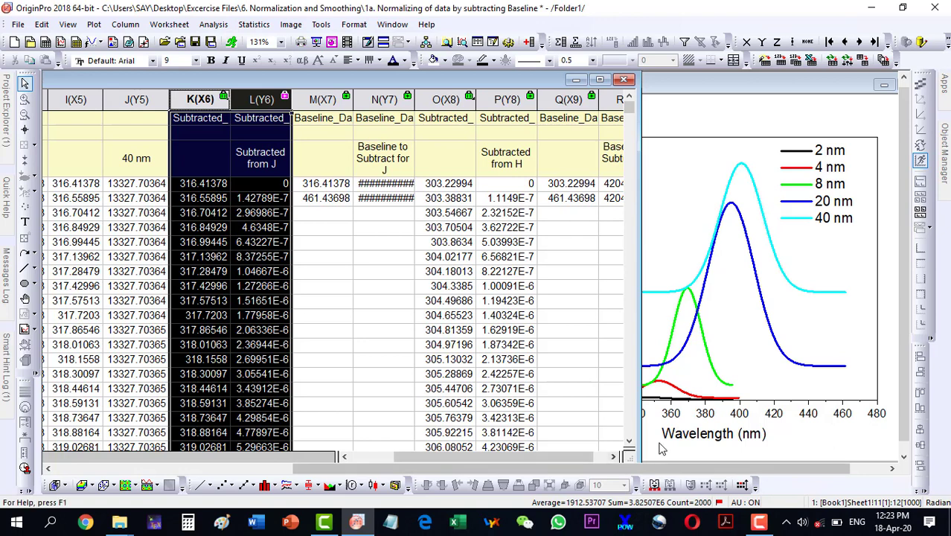
left_click(733, 347)
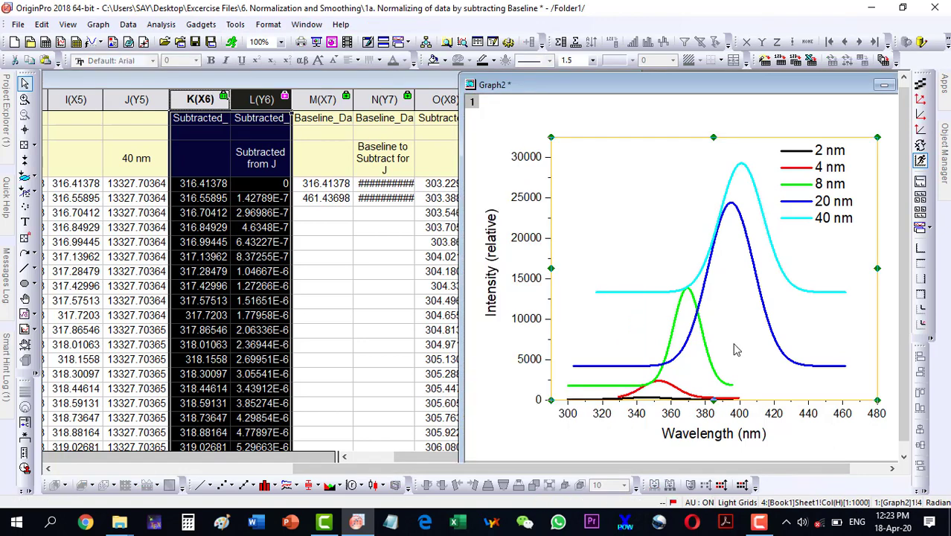
Subtract the baseline from the 8 nm curve using the Peak Analyzer.
left_click(676, 313)
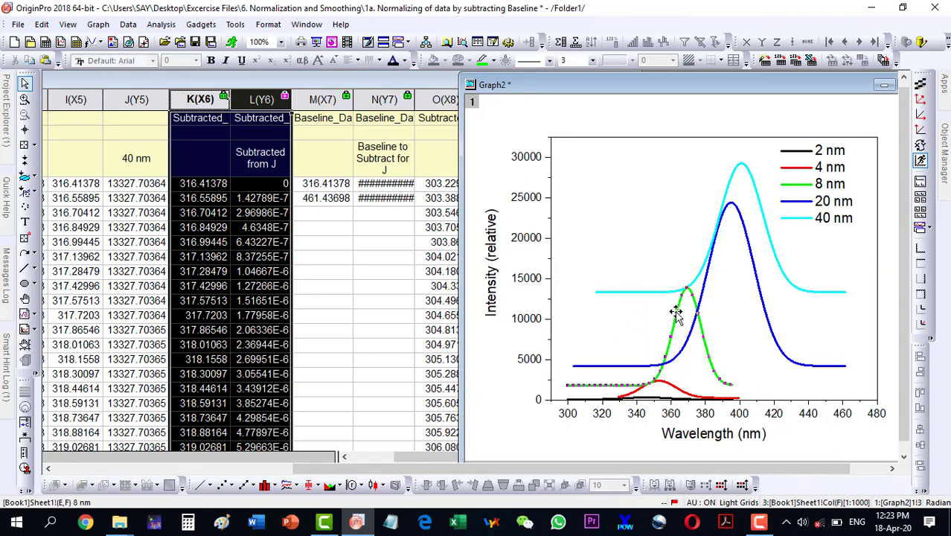
left_click(161, 23)
mouse_move(265, 174)
mouse_move(372, 127)
left_click(539, 178)
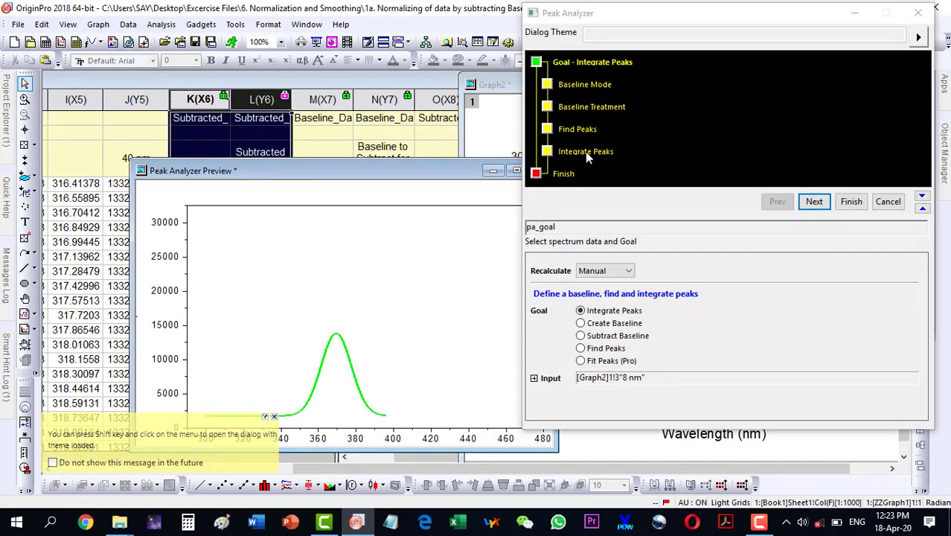
left_click(591, 334)
left_click(814, 201)
left_click(814, 202)
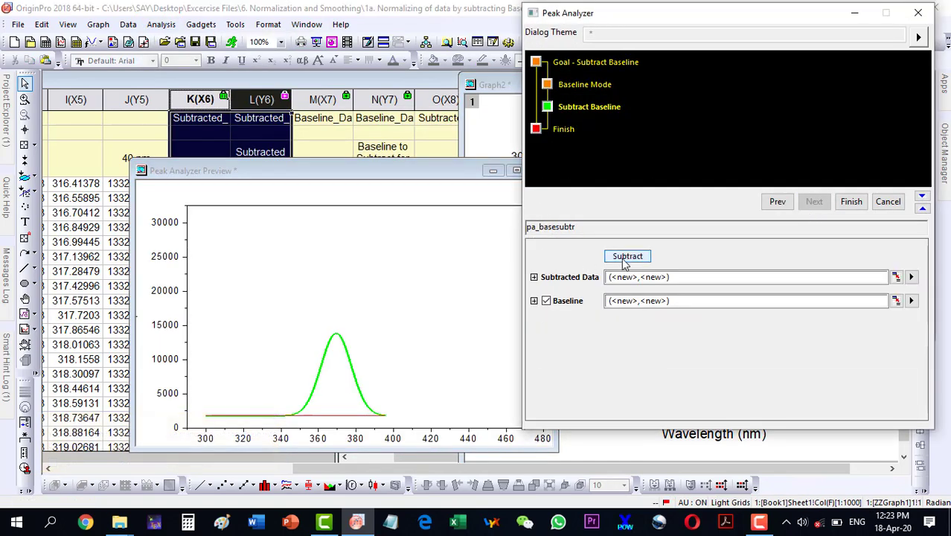
left_click(851, 201)
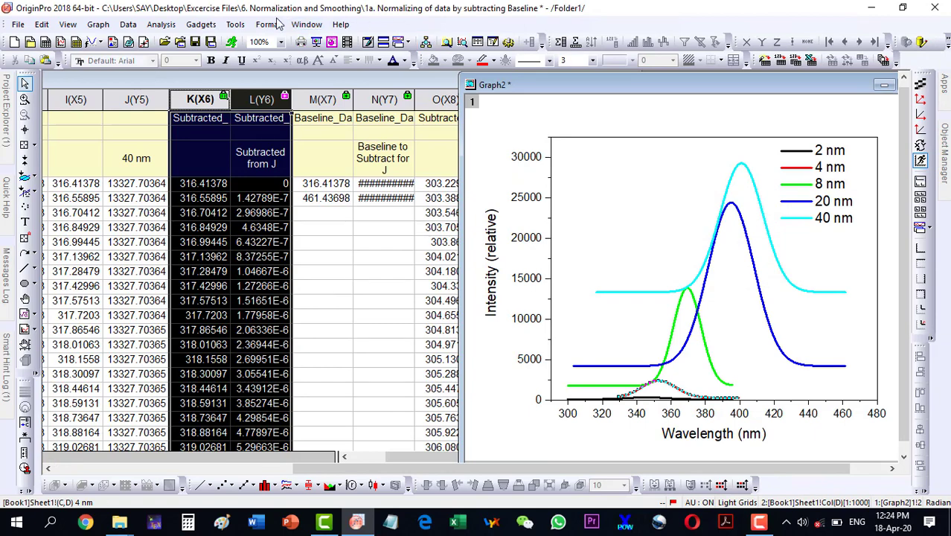
Subtract the baseline from the 4 nm curve the same way.
left_click(161, 23)
mouse_move(189, 117)
mouse_move(365, 140)
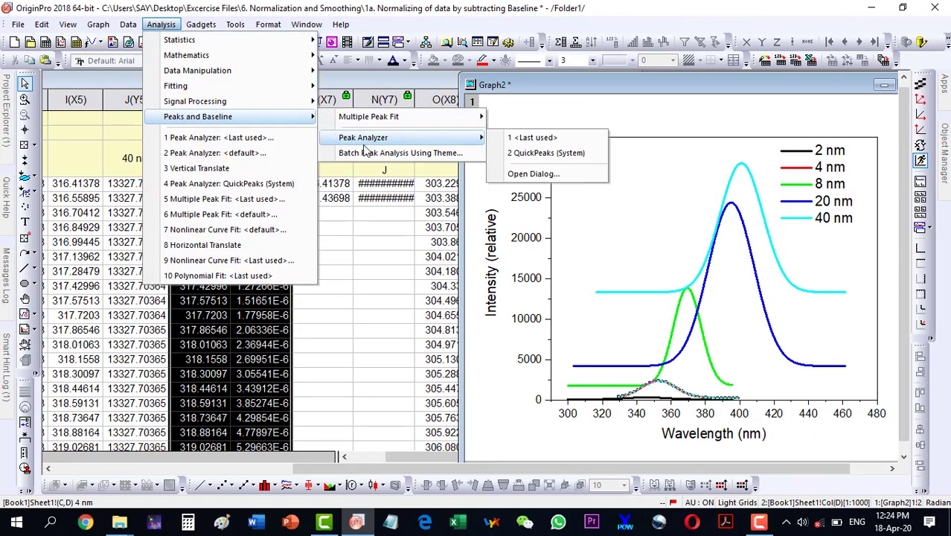
left_click(533, 174)
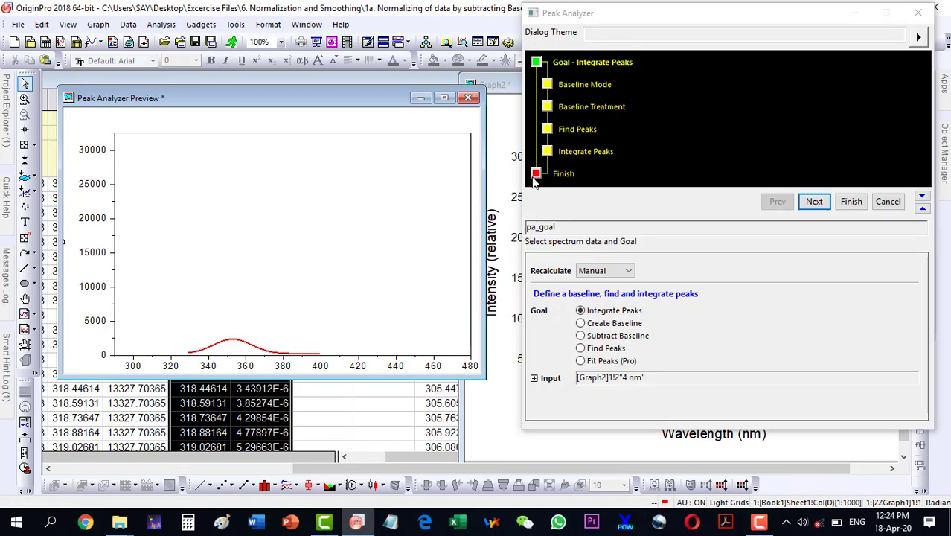
left_click(580, 336)
left_click(813, 204)
left_click(813, 203)
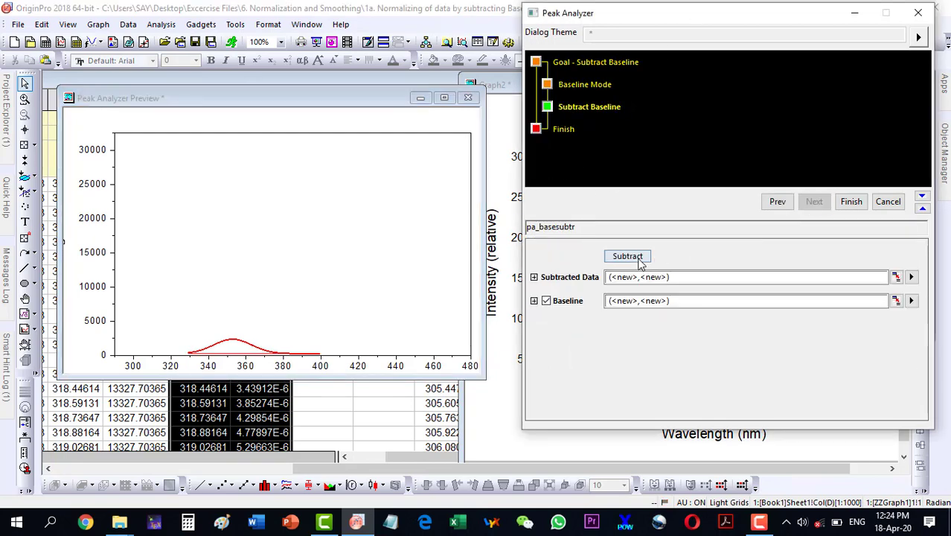
left_click(850, 203)
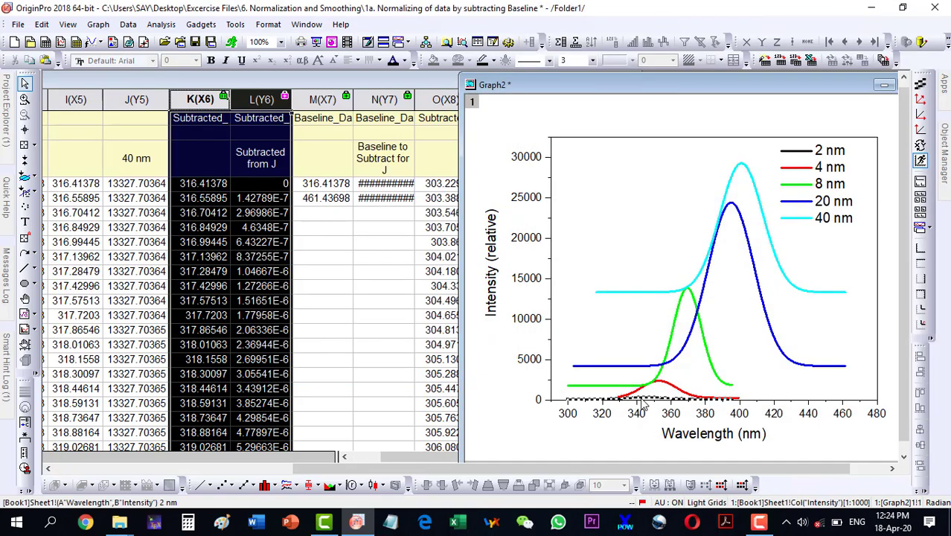
Subtract the baseline from one more spectrum, adding subtracted and baseline columns.
left_click(162, 24)
mouse_move(197, 116)
mouse_move(363, 138)
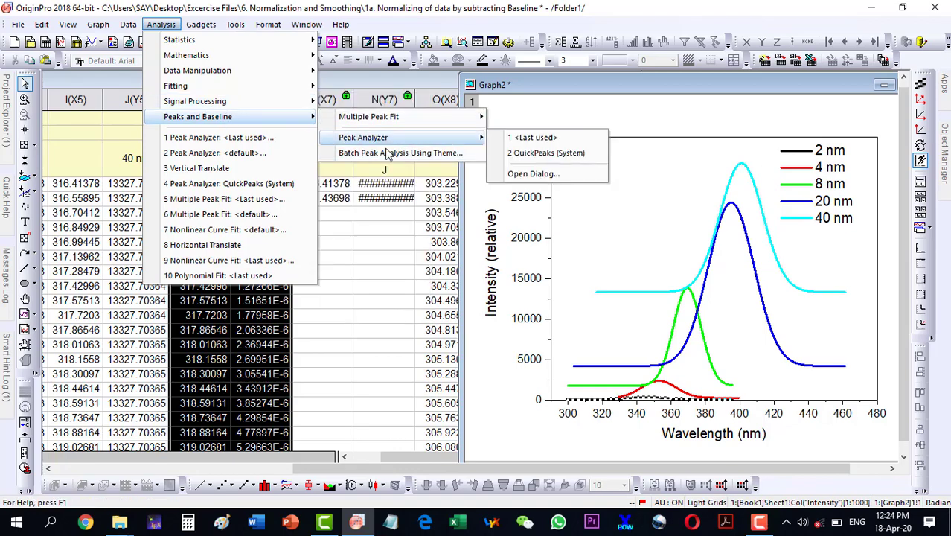
left_click(524, 174)
left_click(581, 336)
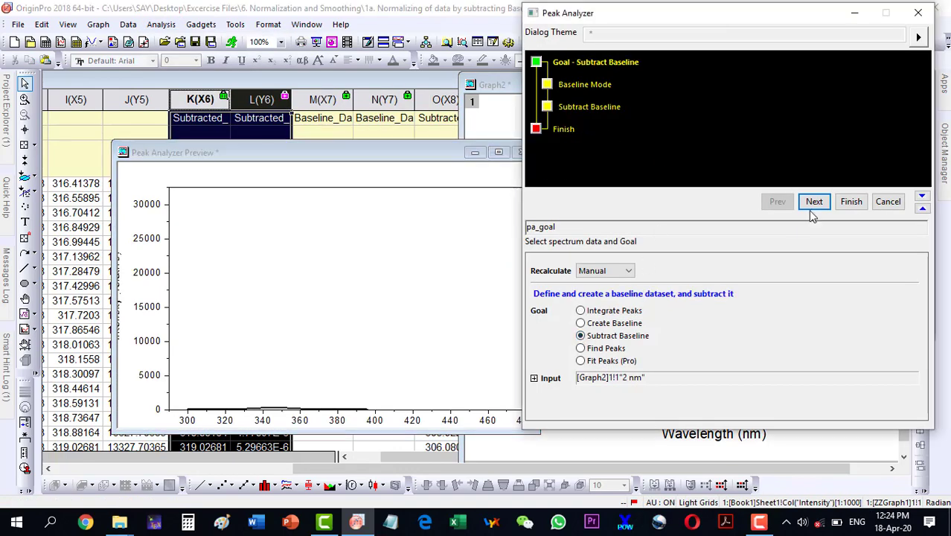
left_click(813, 202)
left_click(813, 202)
left_click(850, 201)
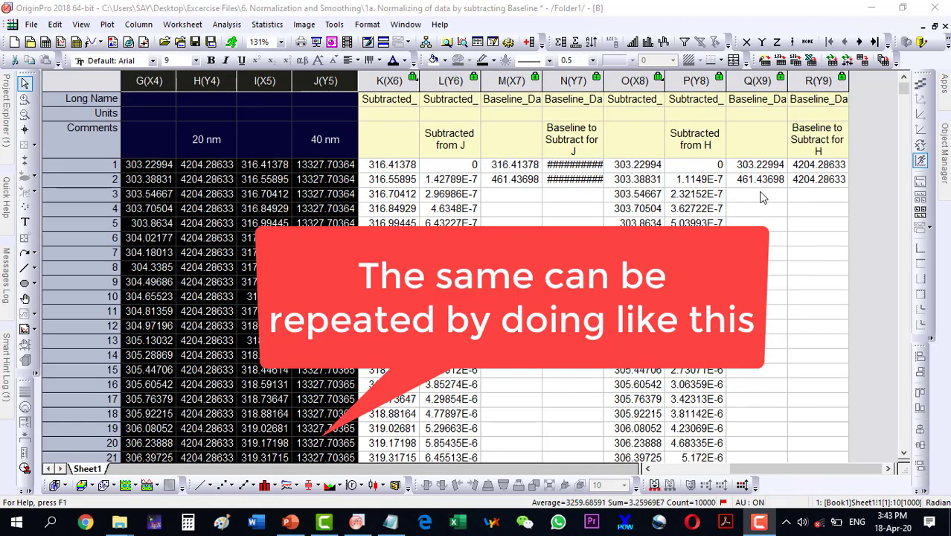
Narrow Book1 beside Graph2 and bring the graph to the front.
left_click(934, 26)
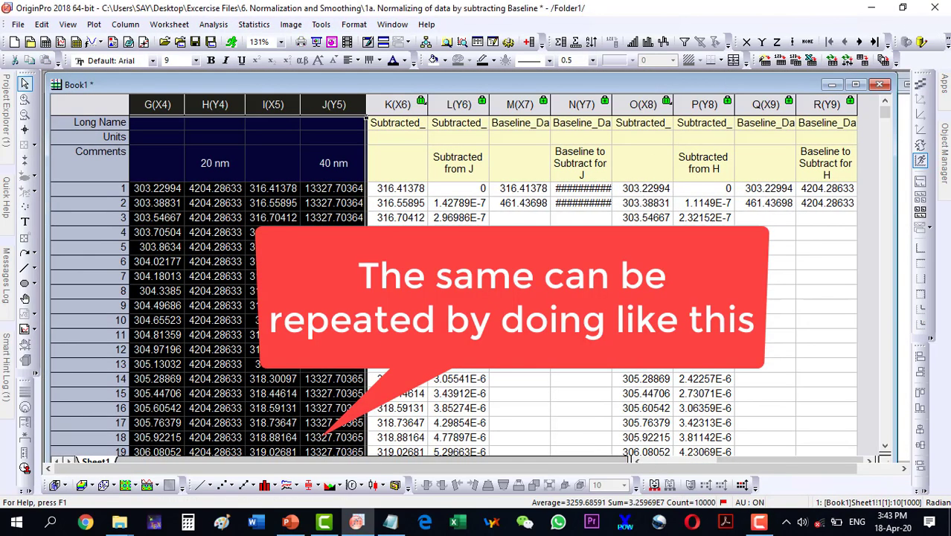
left_click(856, 84)
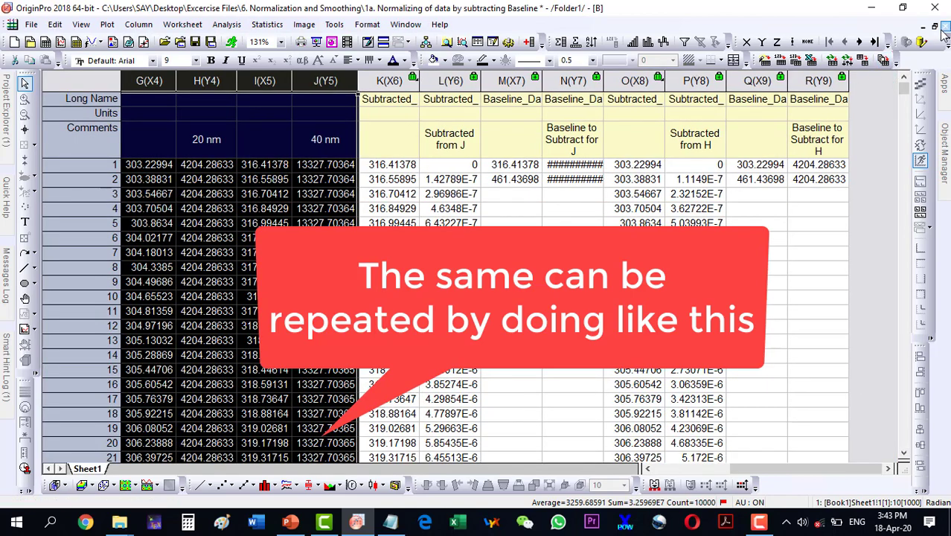
left_click(934, 26)
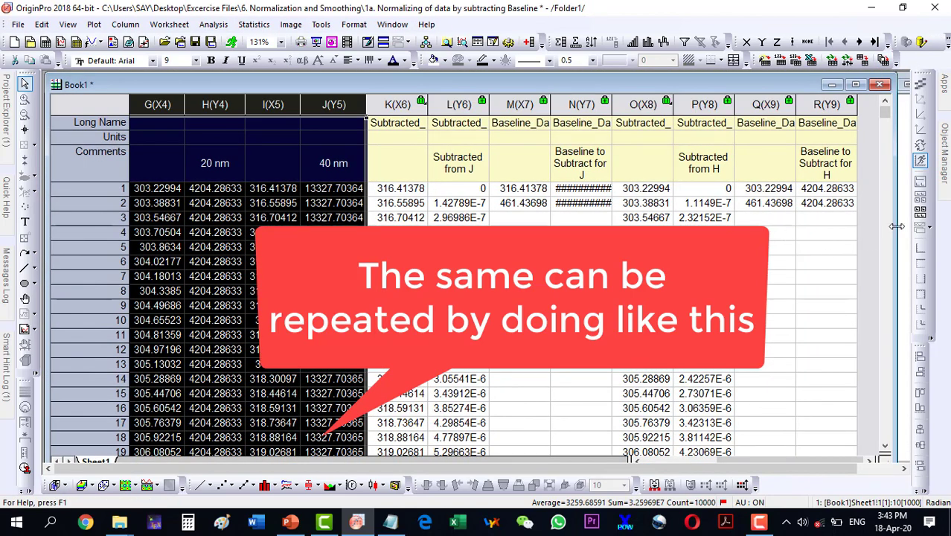
left_click_drag(896, 226, 456, 233)
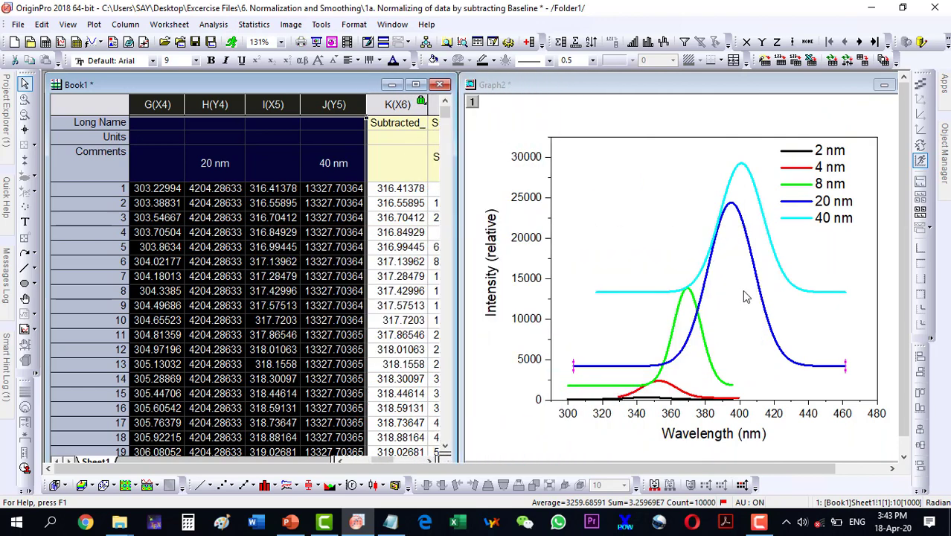
left_click(729, 337)
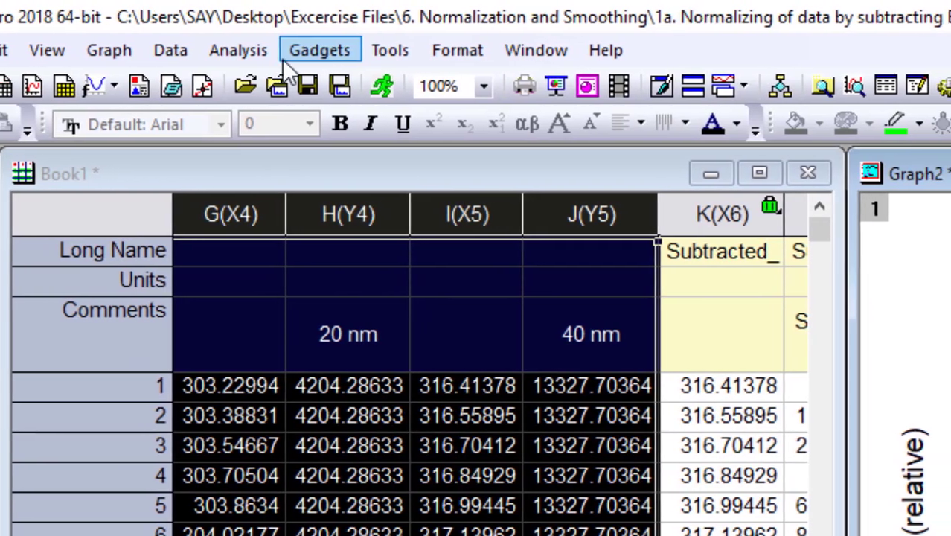
Rerun the Peak Analyzer with last-used settings on the next spectrum.
left_click(161, 25)
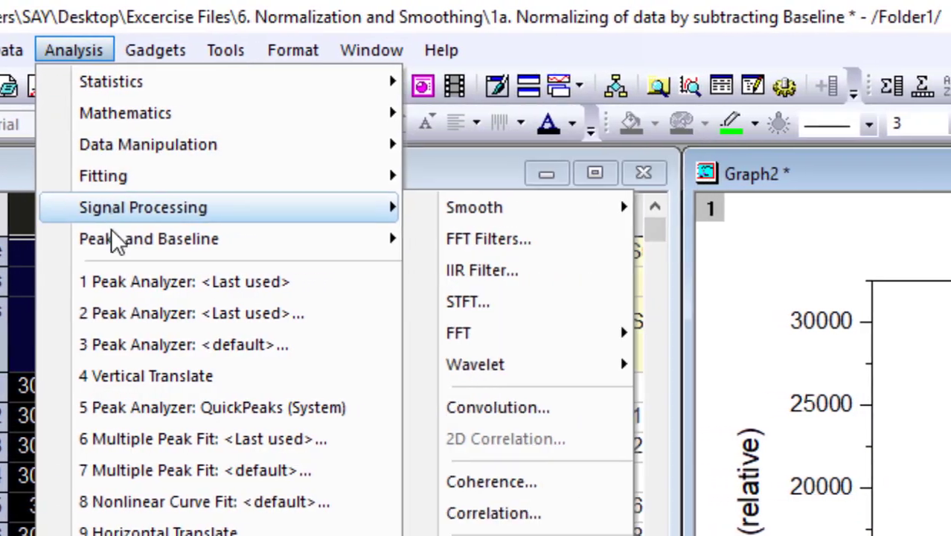
mouse_move(256, 237)
mouse_move(525, 248)
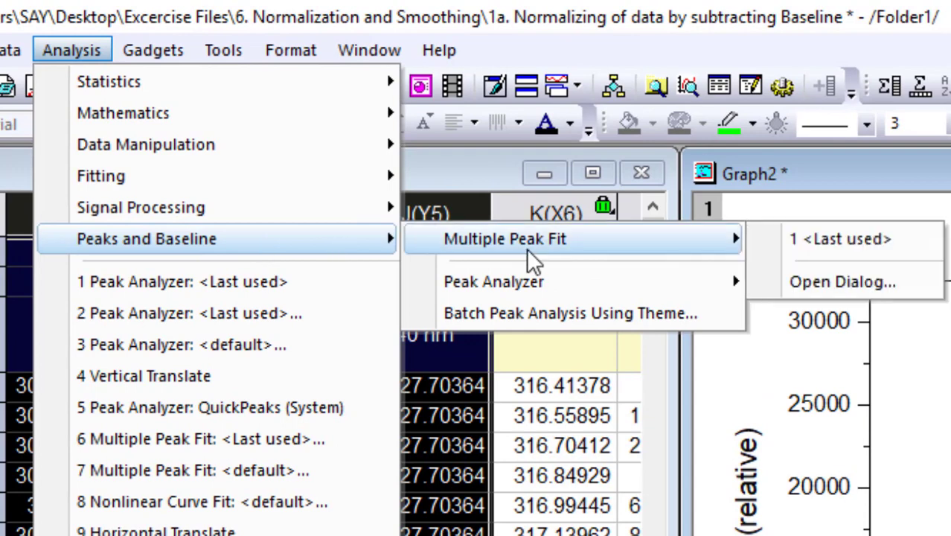
mouse_move(530, 279)
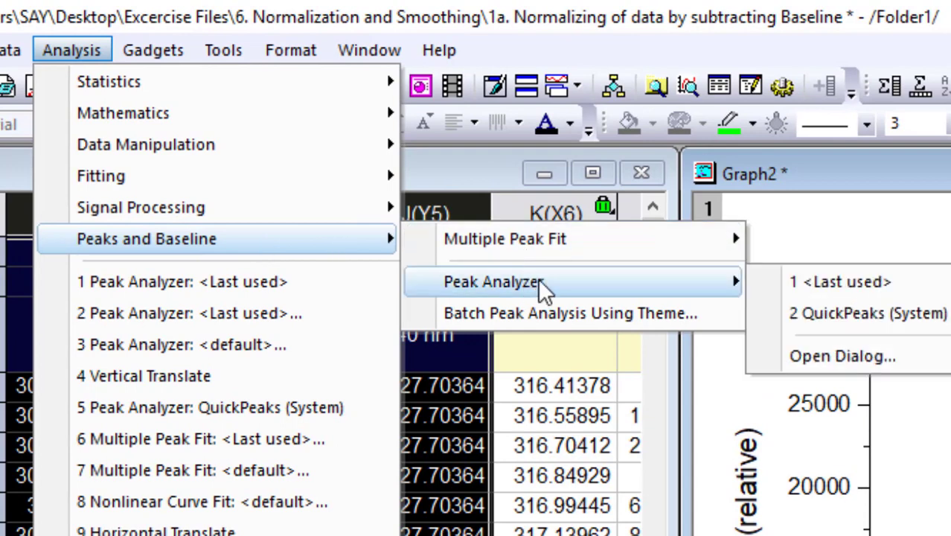
left_click(840, 281)
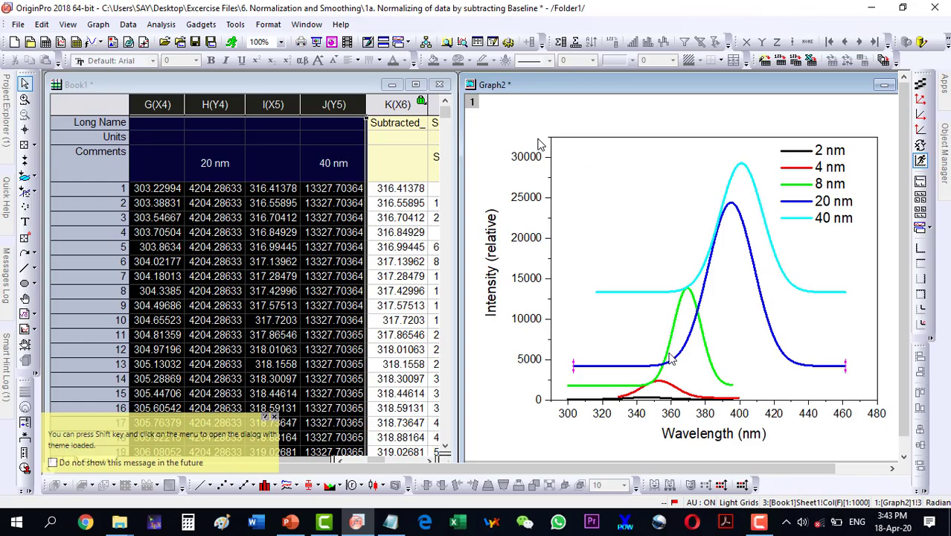
Repeat the last-used baseline subtraction for another remaining spectrum.
left_click(160, 24)
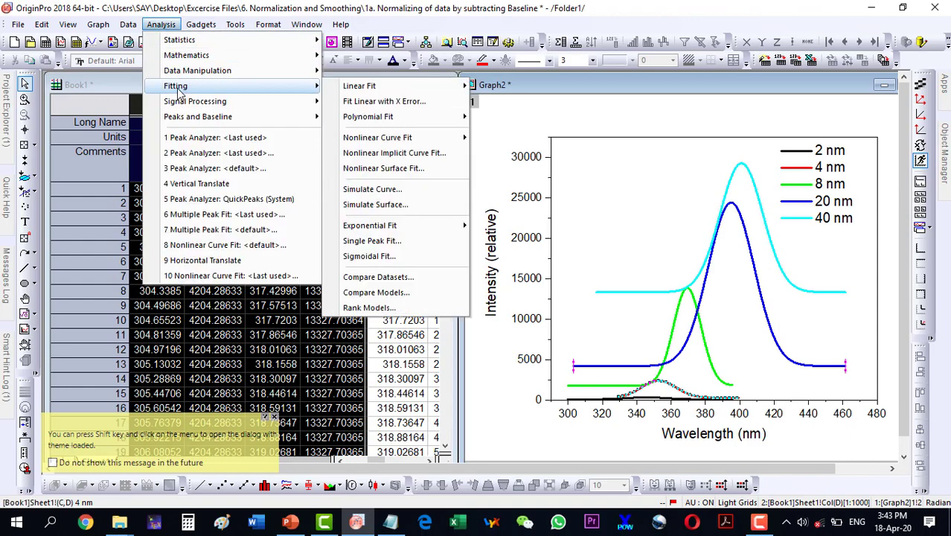
mouse_move(203, 117)
mouse_move(417, 138)
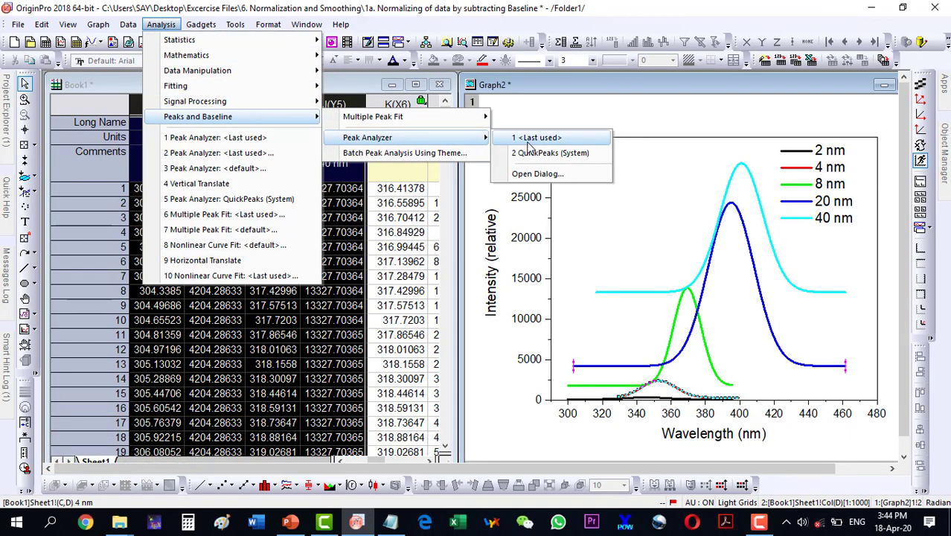
left_click(532, 137)
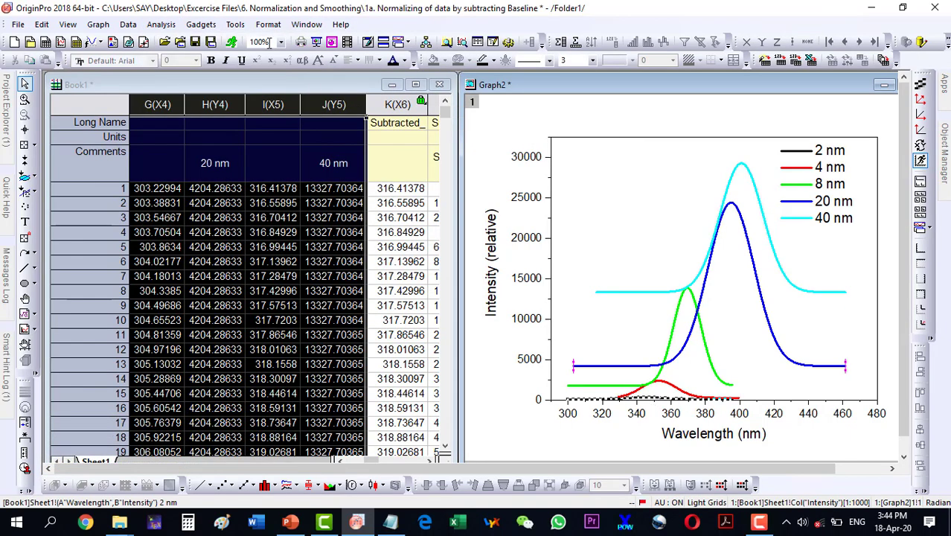
Widen Book1 over the graph to show the new columns through DD(Y15).
left_click(161, 24)
mouse_move(262, 124)
left_click(451, 212)
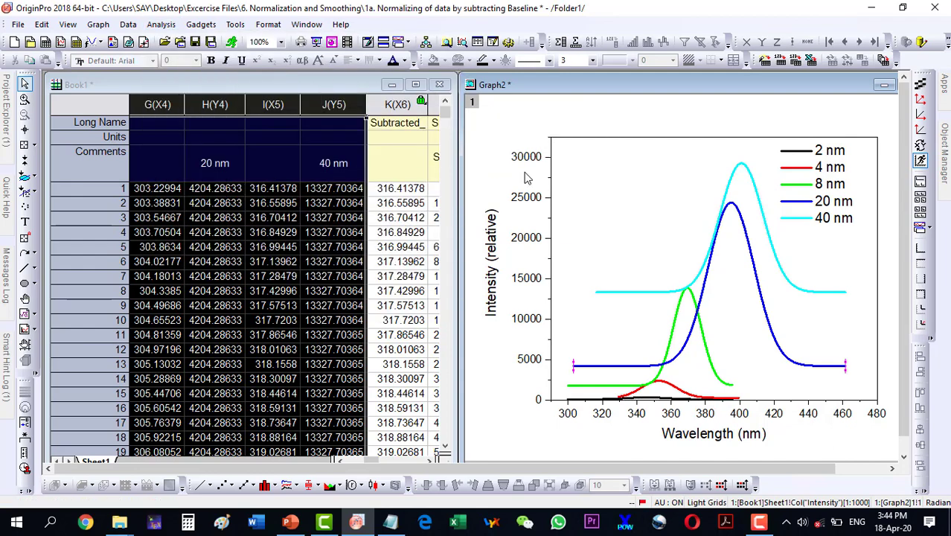
left_click_drag(451, 211, 889, 210)
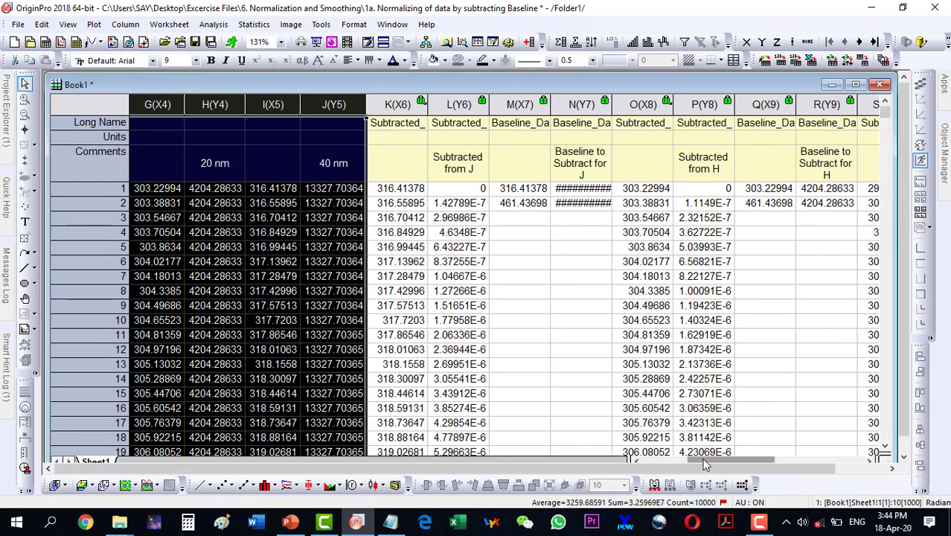
left_click_drag(744, 460, 809, 461)
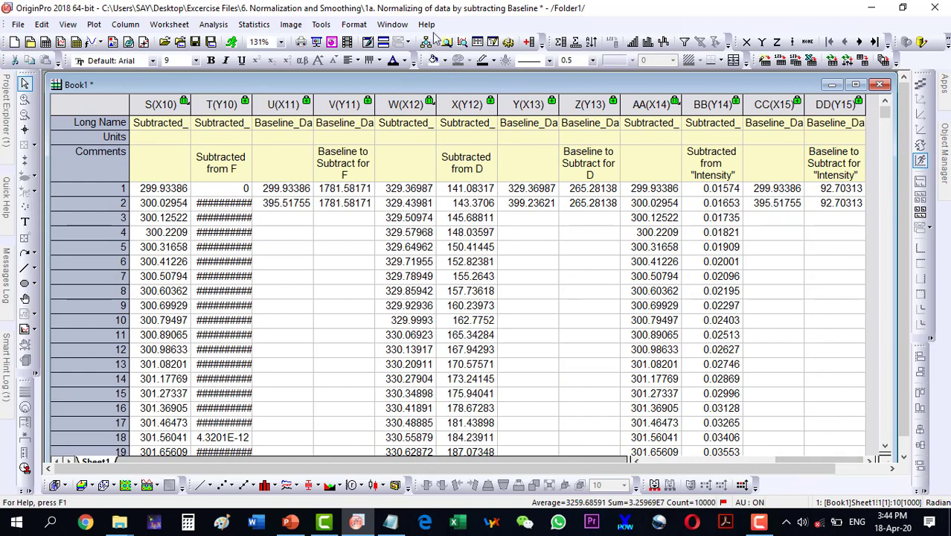
left_click(758, 520)
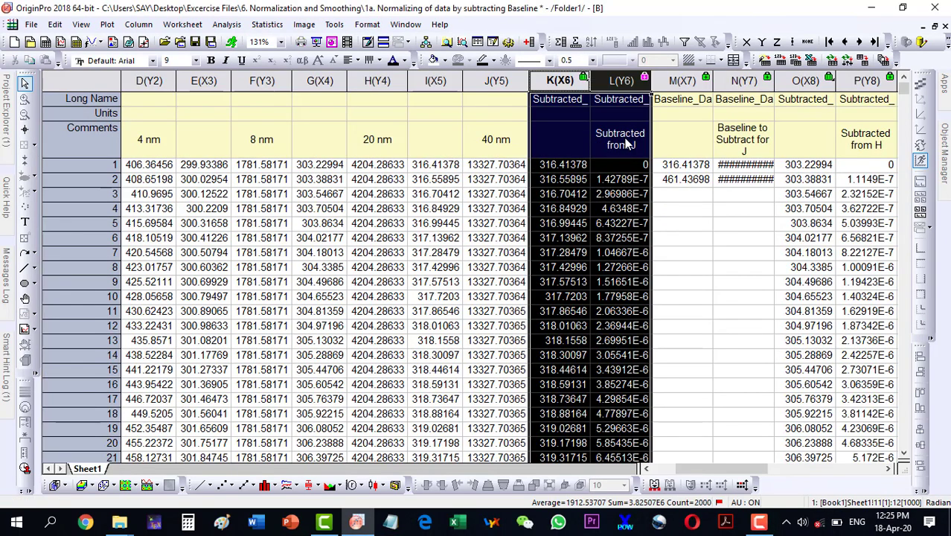
Set column L's comment to 40 nm.
left_click(624, 137)
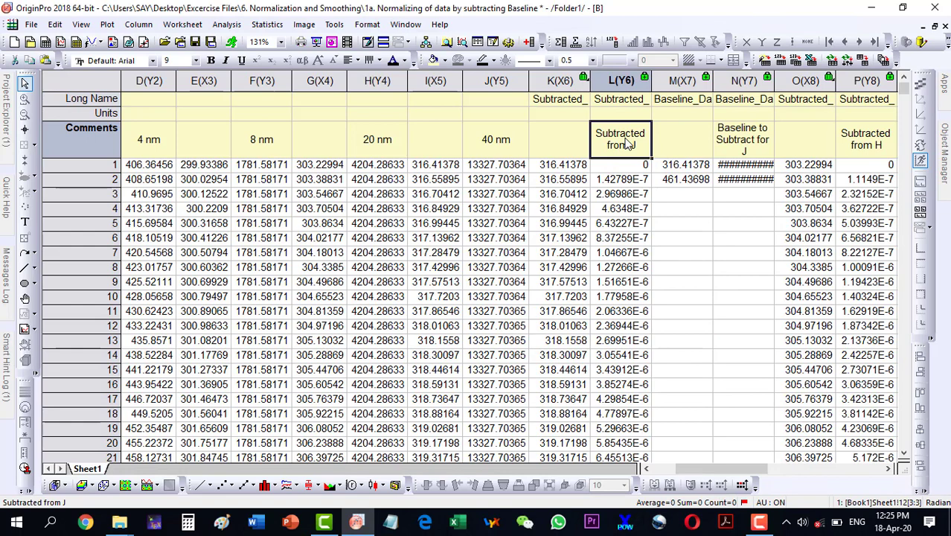
double_click(627, 142)
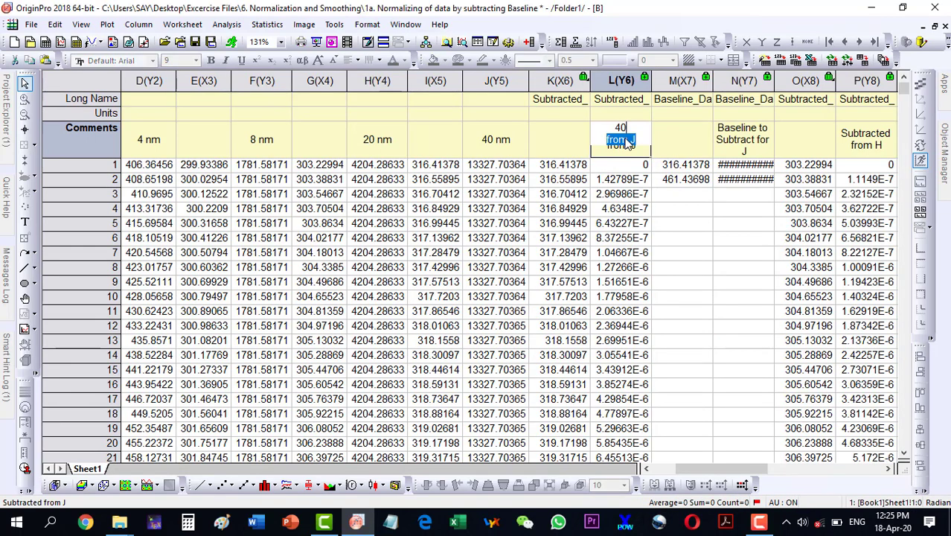
type("nm")
key("Delete")
left_click(622, 165)
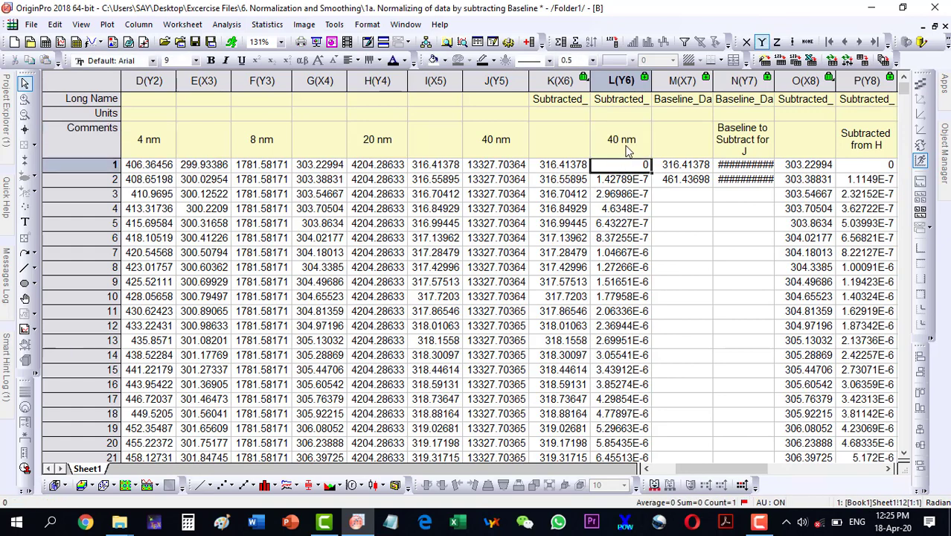
left_click(756, 144)
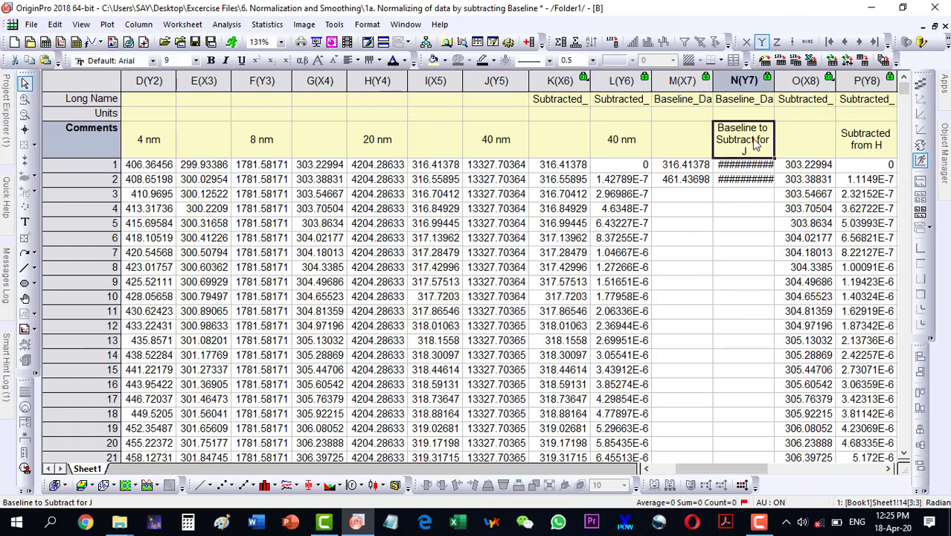
Set column P's comment to 20 nm.
left_click(862, 149)
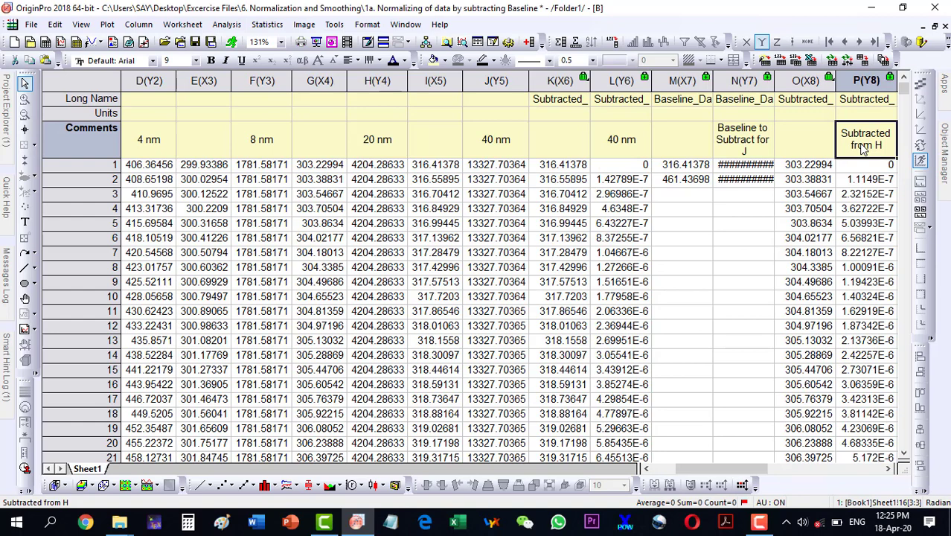
double_click(863, 149)
type("20")
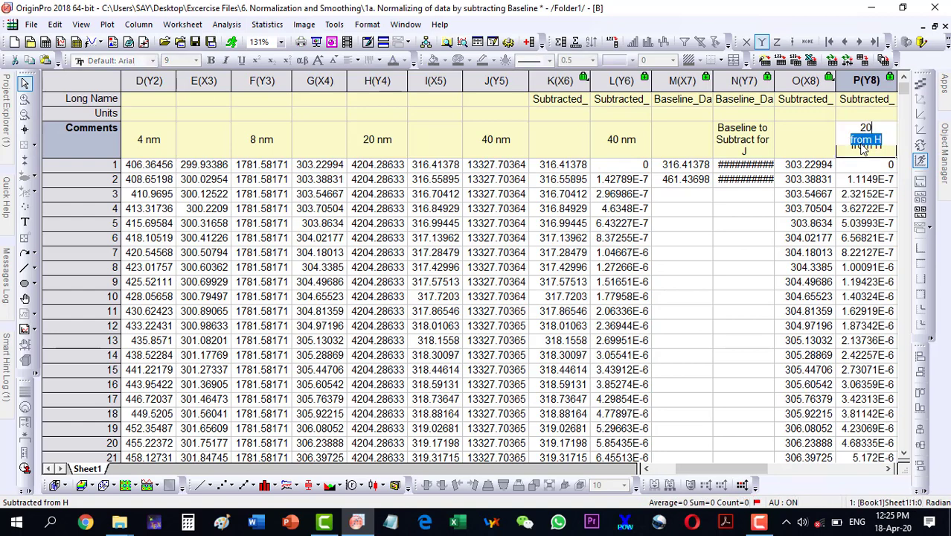
type(" nm")
left_click_drag(735, 470, 806, 472)
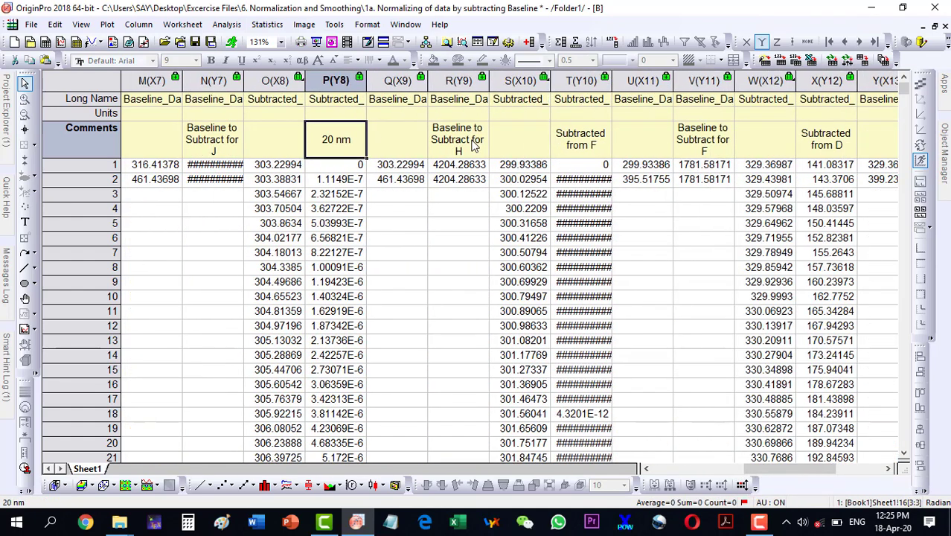
Replace the T(Y10) 'Subtracted from F' comment with 8 nm.
left_click(580, 140)
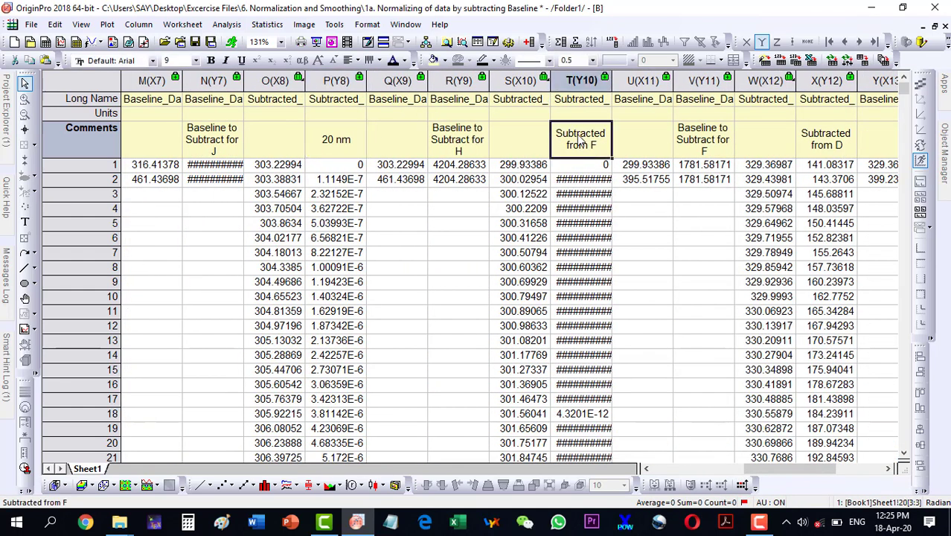
double_click(580, 139)
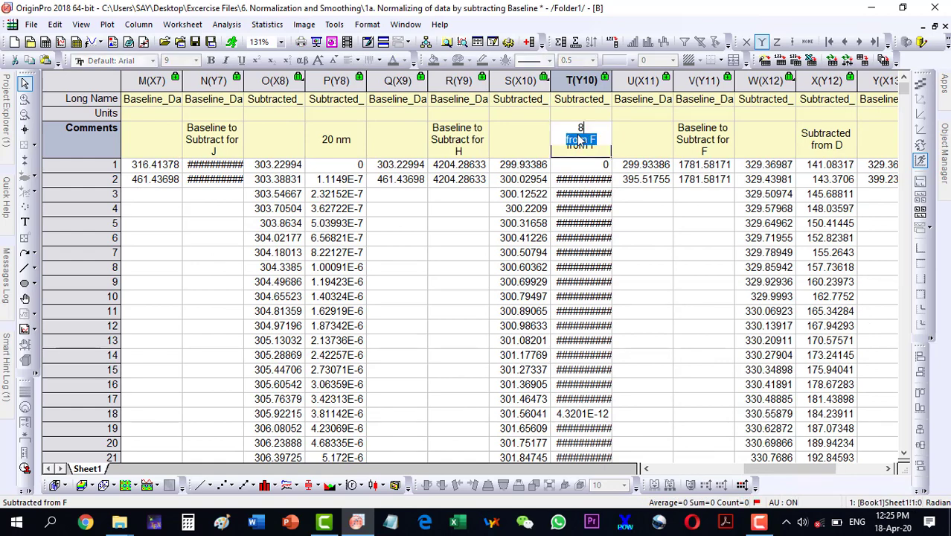
type("8 nm")
left_click(814, 140)
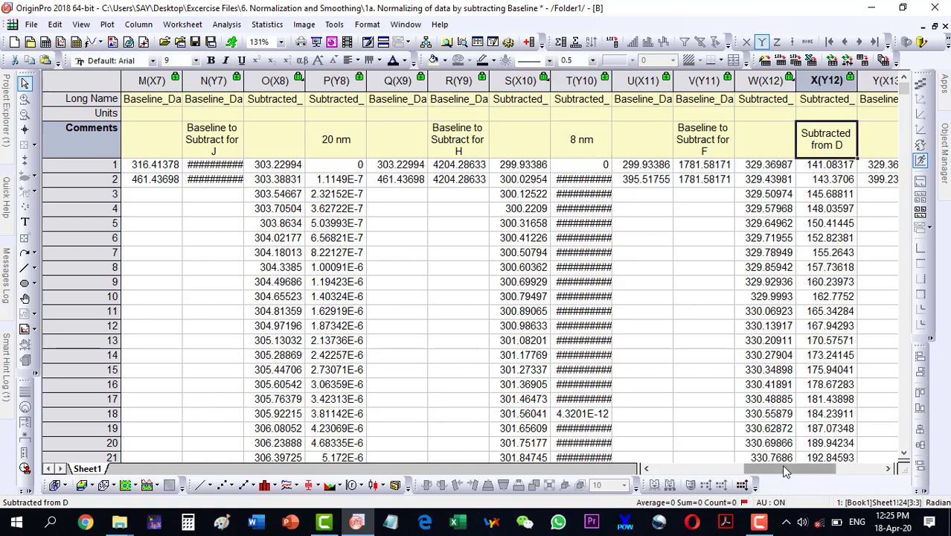
left_click_drag(785, 470, 862, 470)
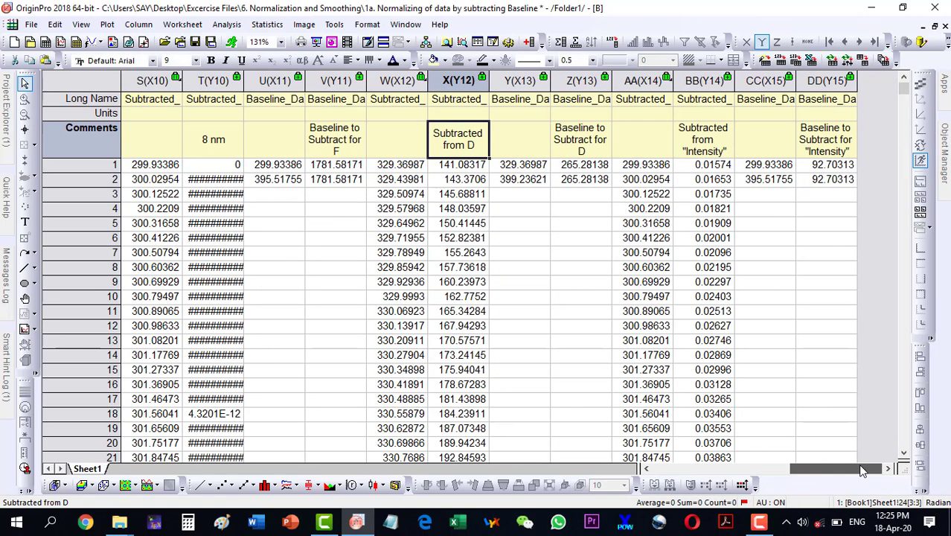
Change the X(Y12) comment to 4 nm and BB(Y14) to 2 nm.
double_click(466, 141)
type("4 nm")
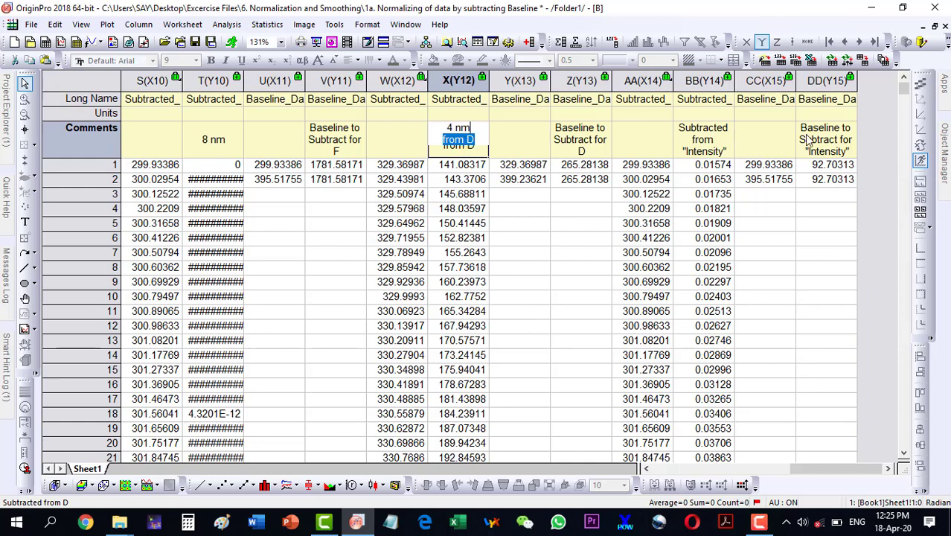
left_click(699, 136)
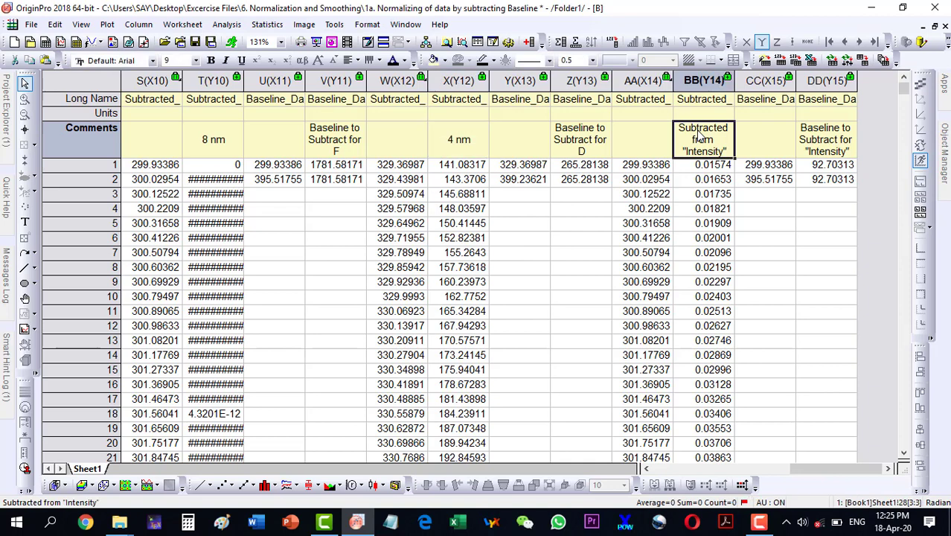
type("2")
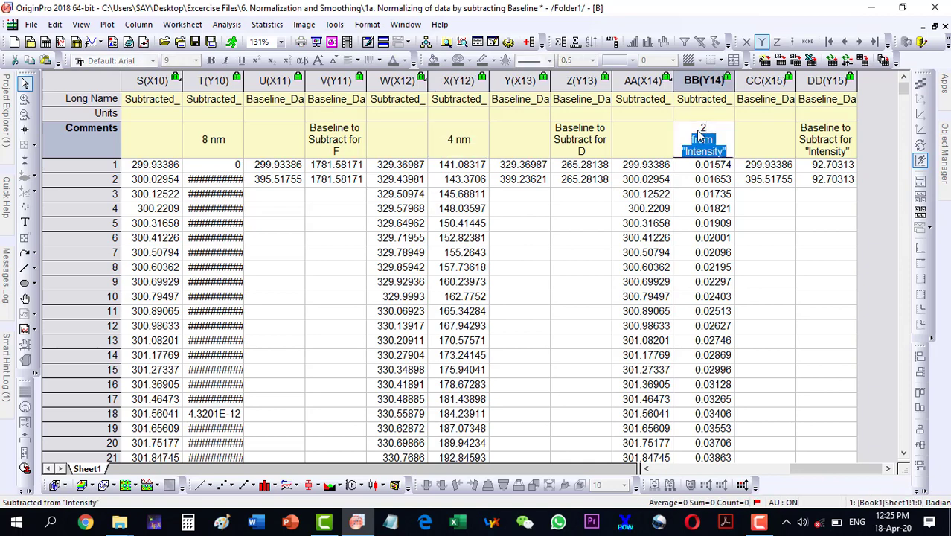
type(" nm")
key("Delete")
left_click(654, 199)
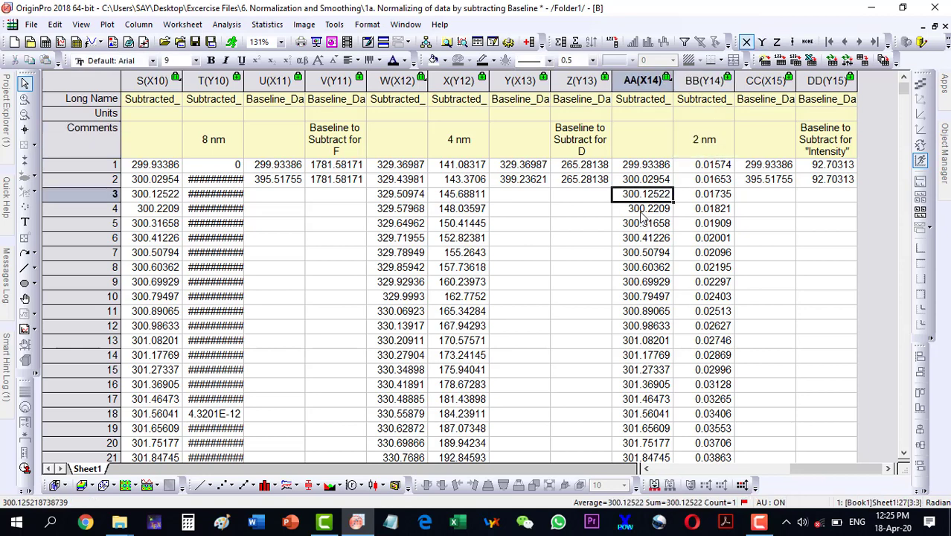
Select the subtracted column pairs AA/BB, W/X and S/T.
left_click_drag(636, 79, 703, 80)
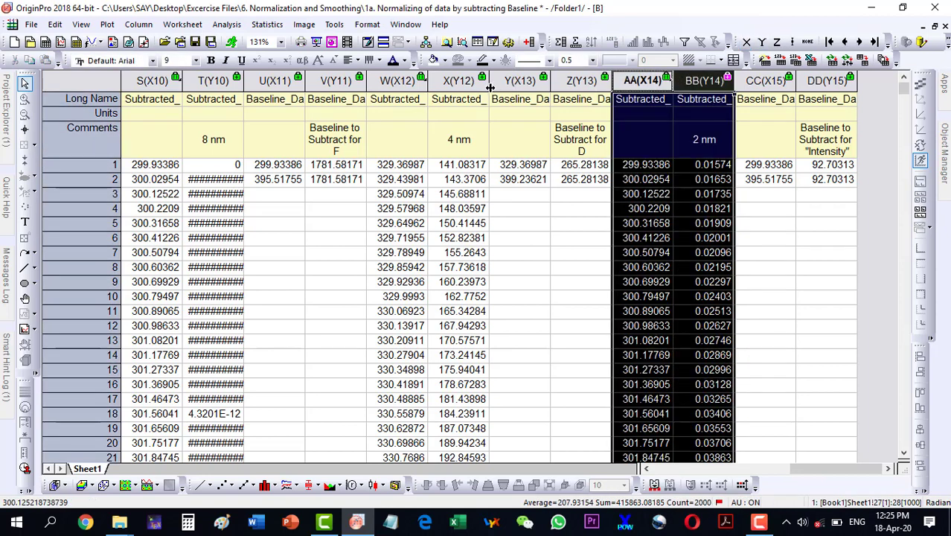
left_click(396, 80, "ctrl")
left_click(457, 80, "ctrl")
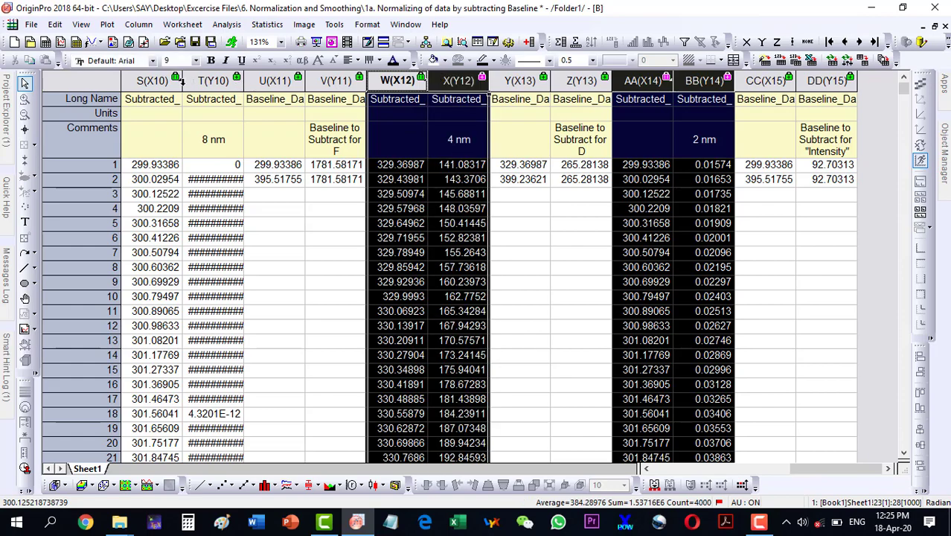
left_click(152, 79, "ctrl")
left_click(214, 79, "ctrl")
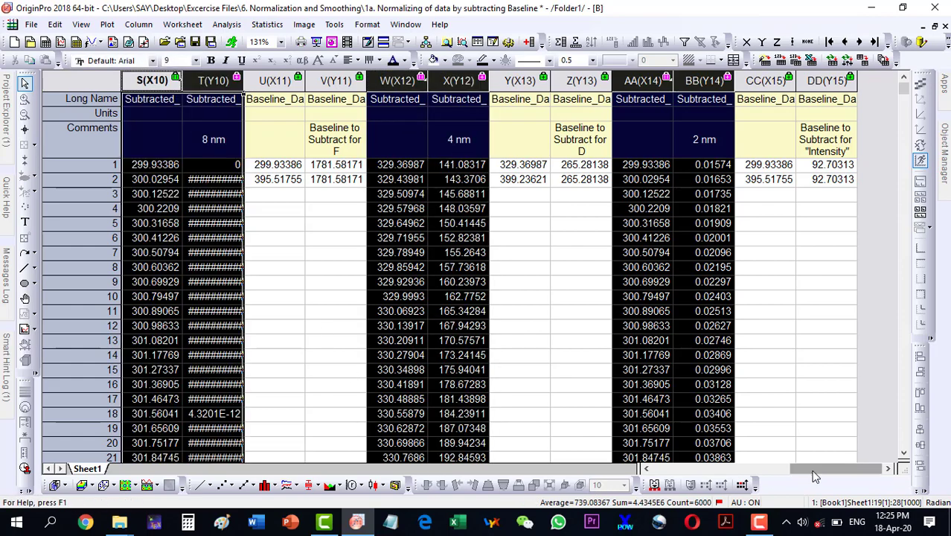
left_click_drag(806, 470, 721, 476)
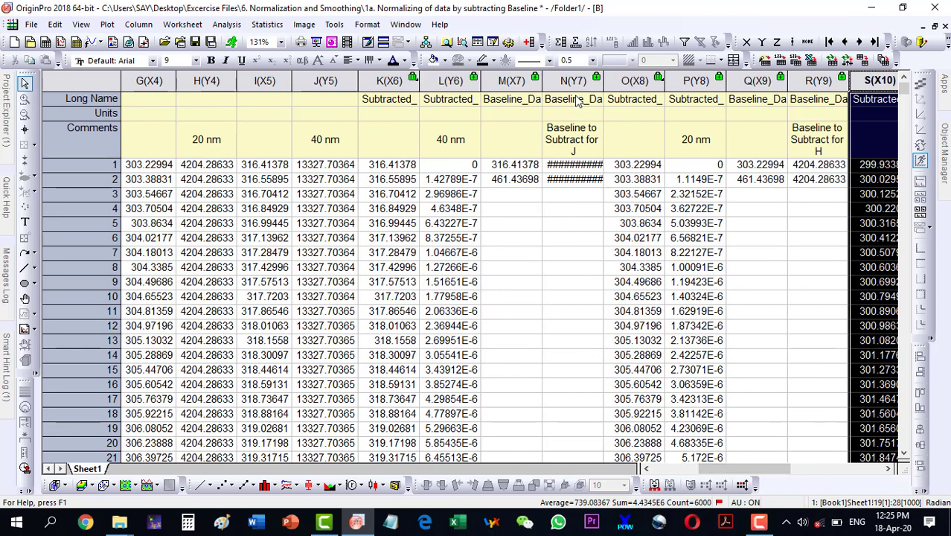
Add pairs O/P and K/L, plot all as a line graph, and open Y-axis settings.
left_click_drag(624, 80, 669, 80)
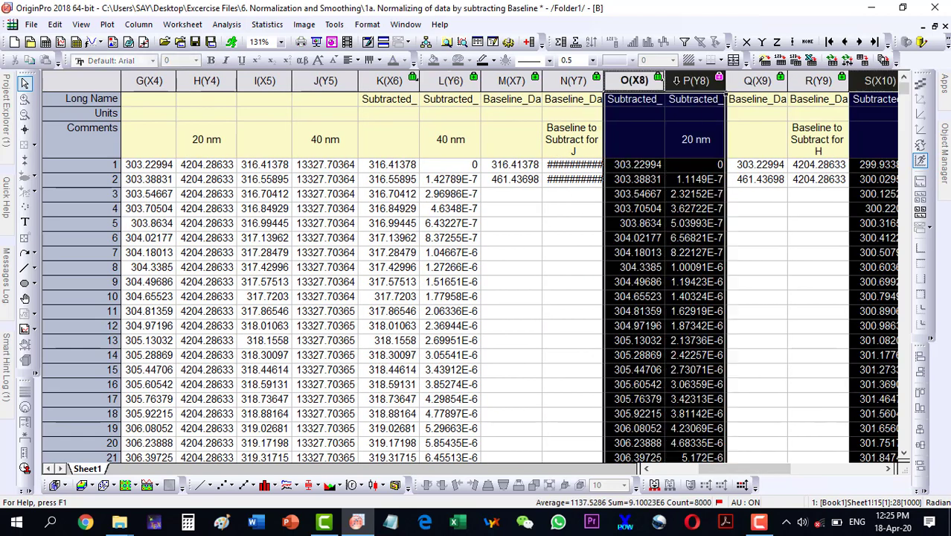
left_click(393, 81, "ctrl")
left_click(430, 81, "ctrl")
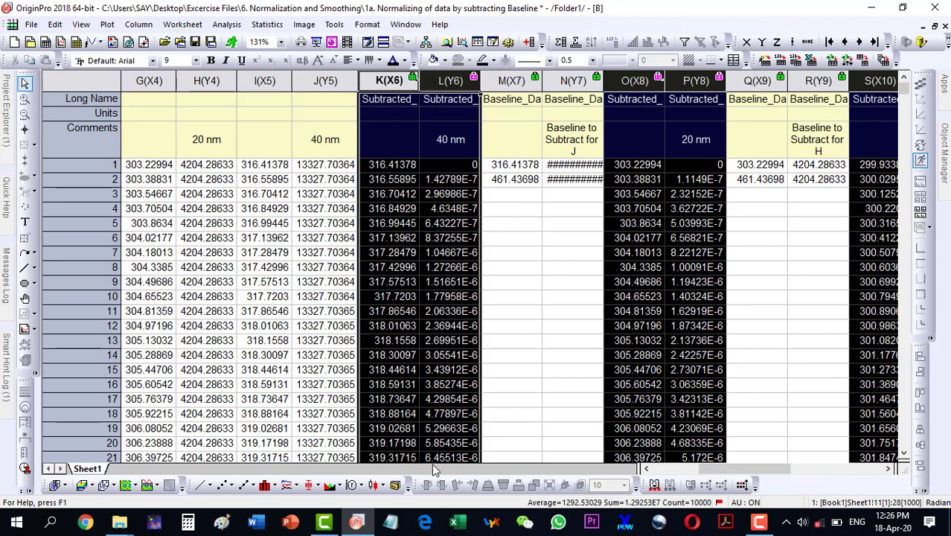
left_click(198, 487)
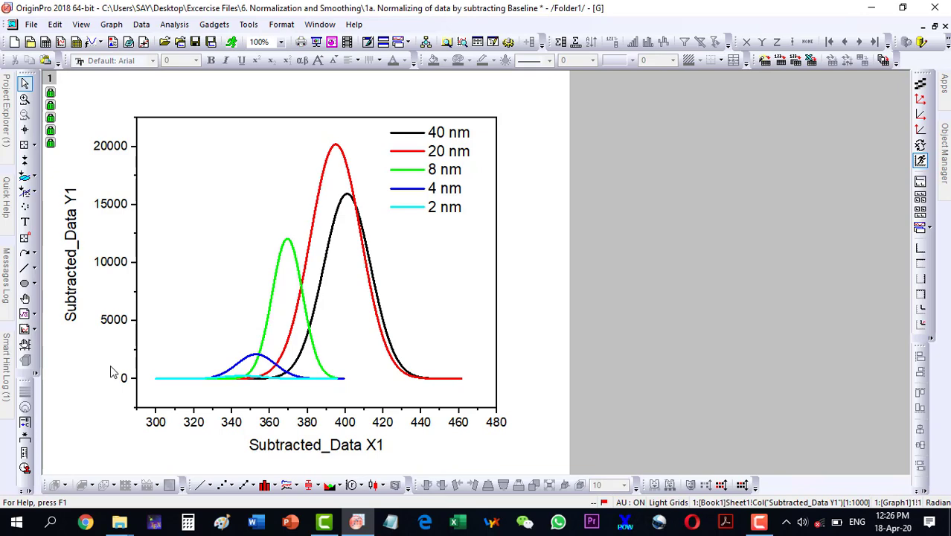
left_click(116, 319)
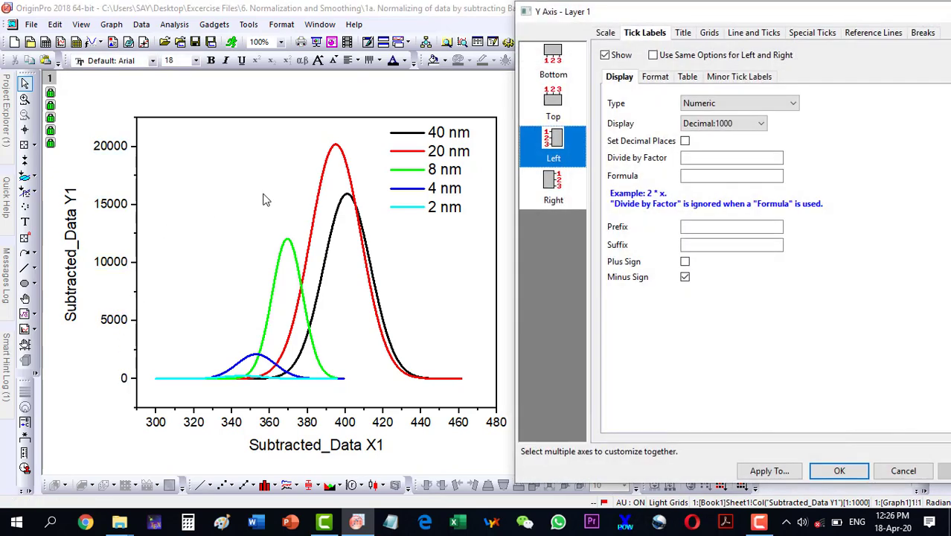
On the Scale tab, set horizontal 300 to 460 and vertical 0 to 21000.
left_click_drag(621, 17, 683, 22)
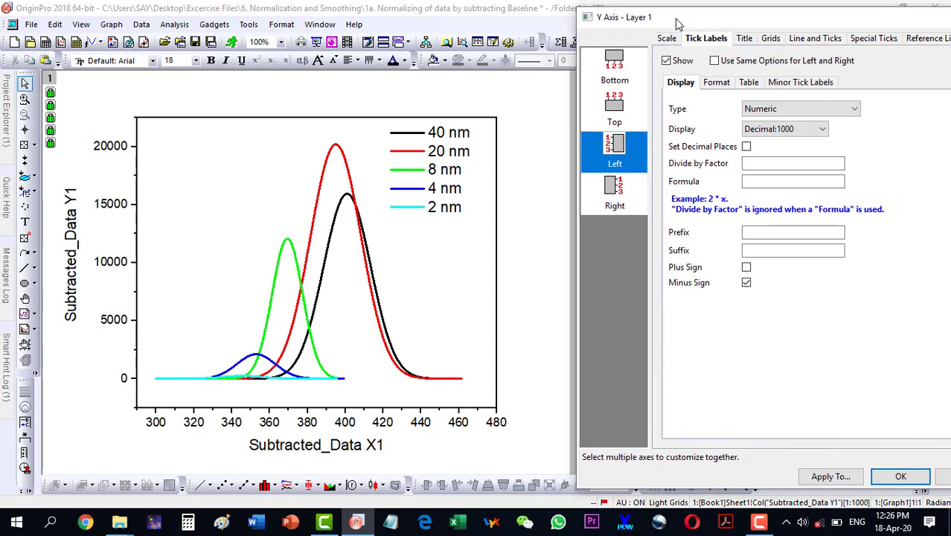
left_click(668, 40)
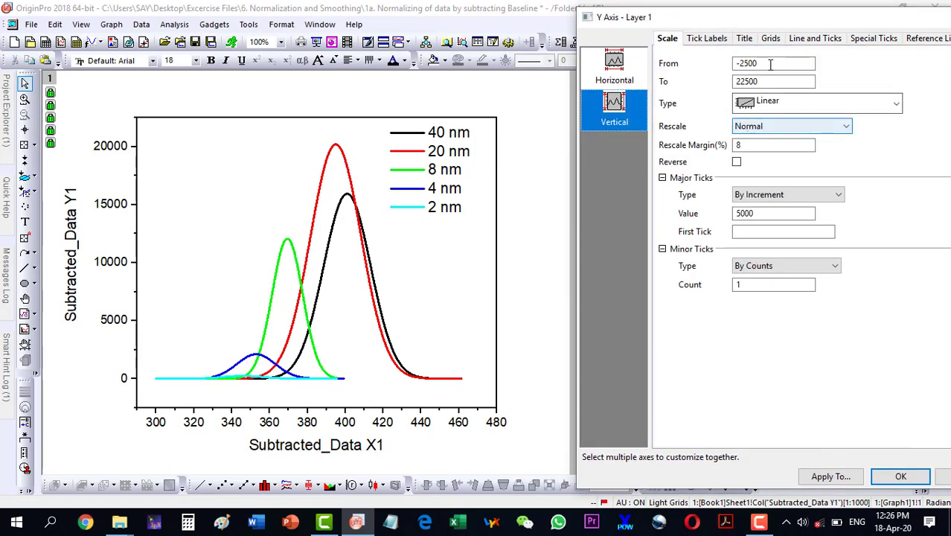
double_click(767, 64)
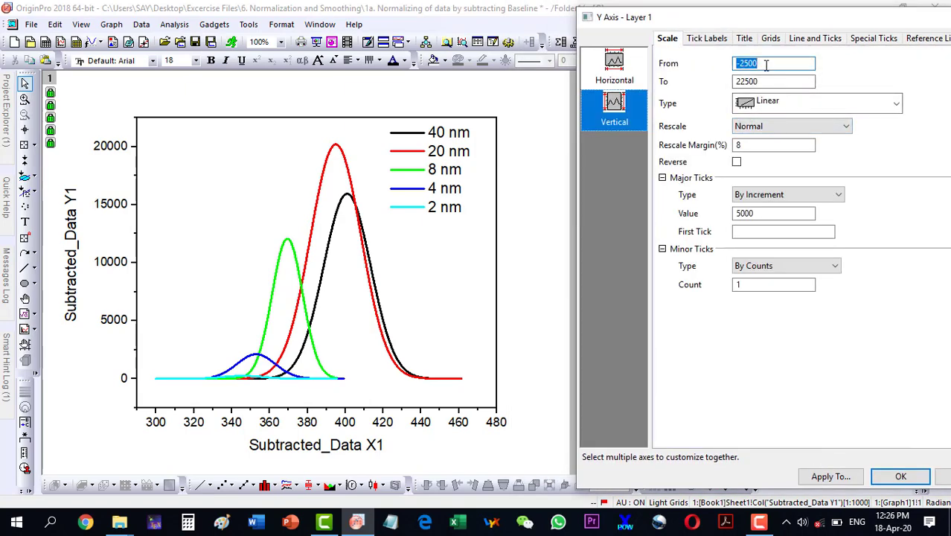
left_click(605, 65)
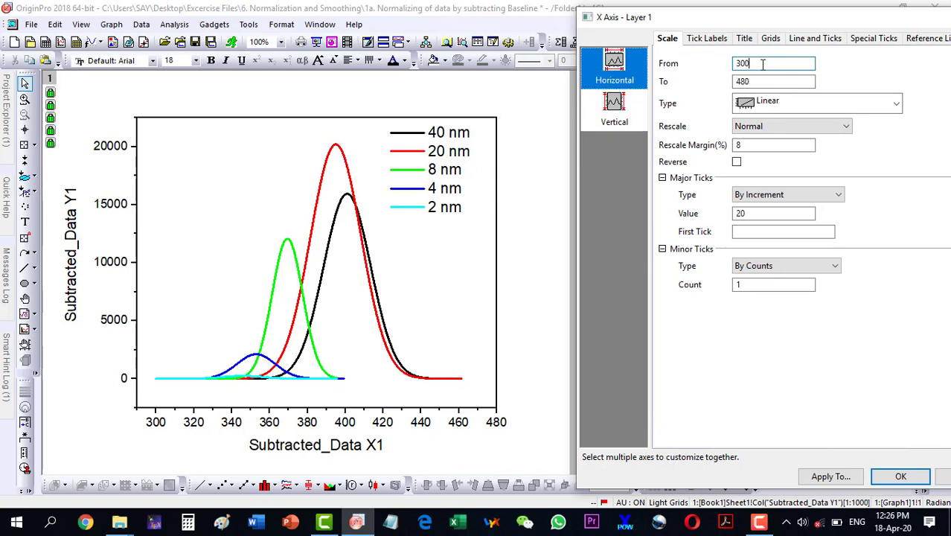
key("Tab")
type("4")
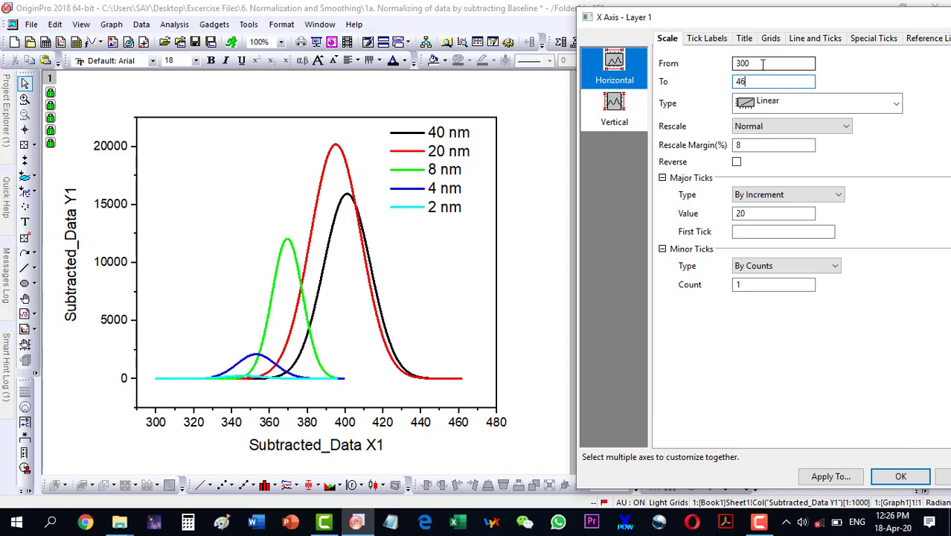
left_click(617, 119)
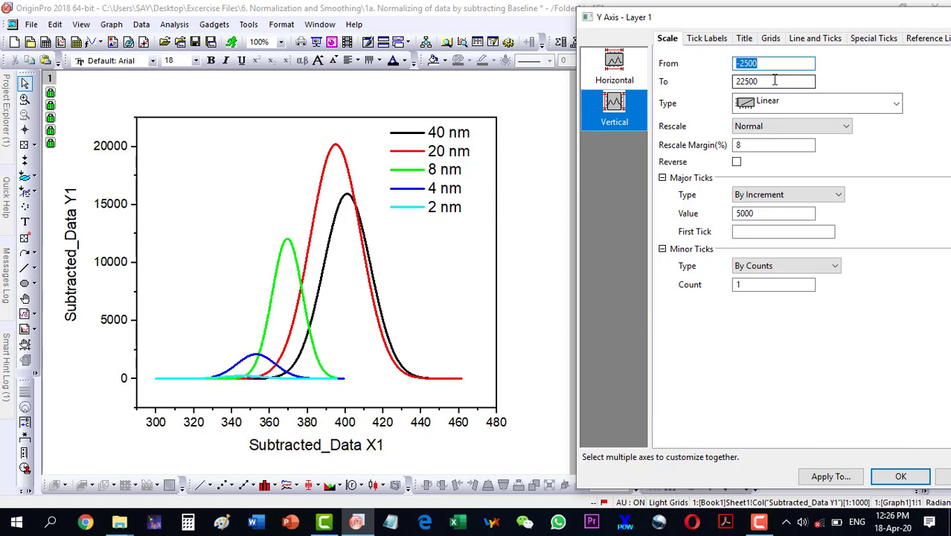
type("0")
key("Tab")
type("2")
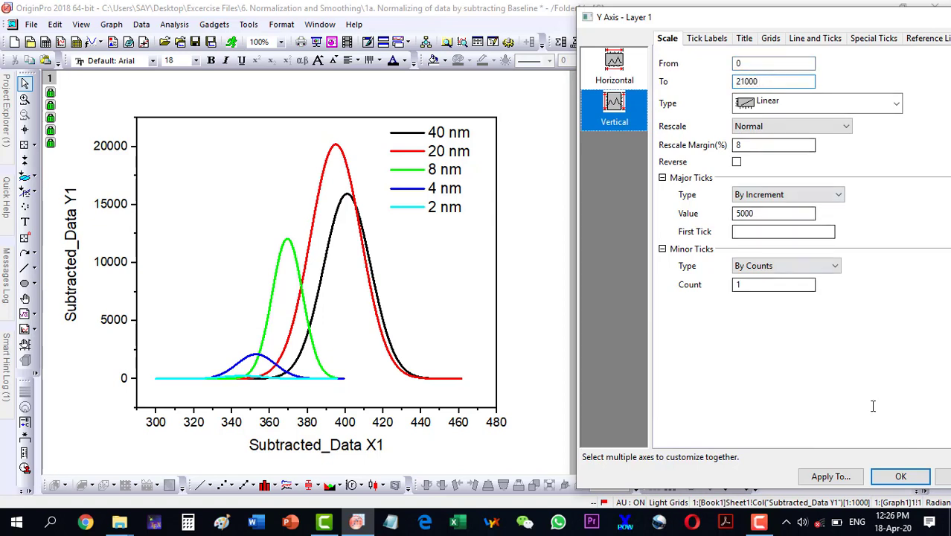
left_click(903, 477)
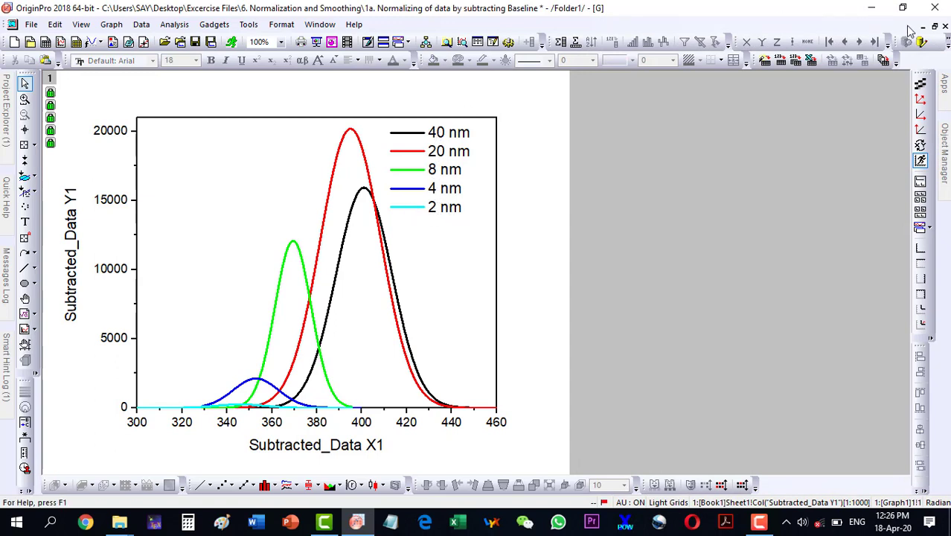
Restore Graph1 to a floating window and place it beside Book1's subtracted columns.
left_click(934, 27)
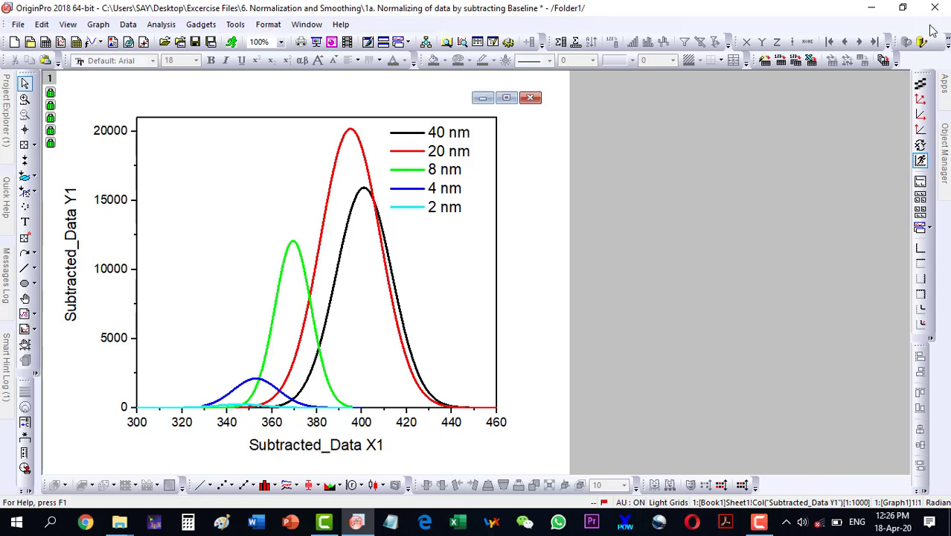
left_click_drag(254, 90, 634, 94)
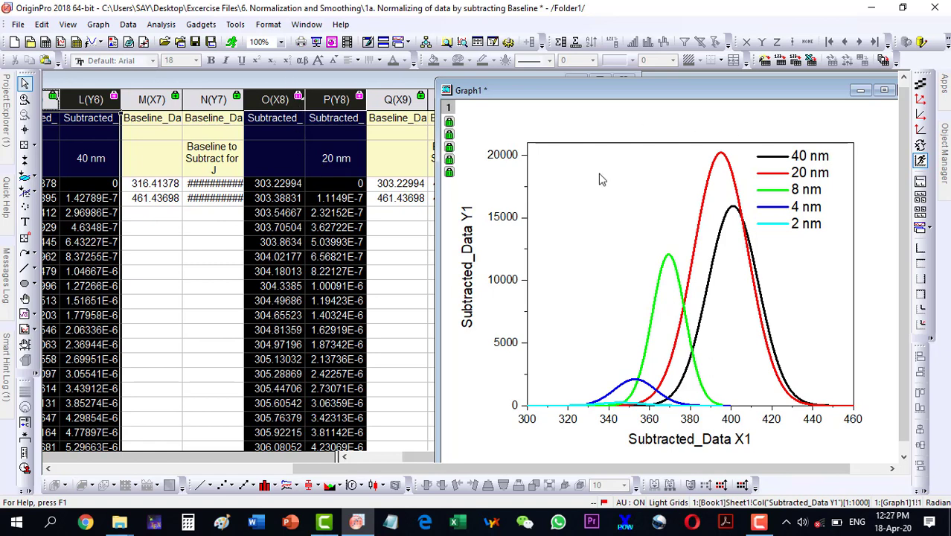
left_click(246, 81)
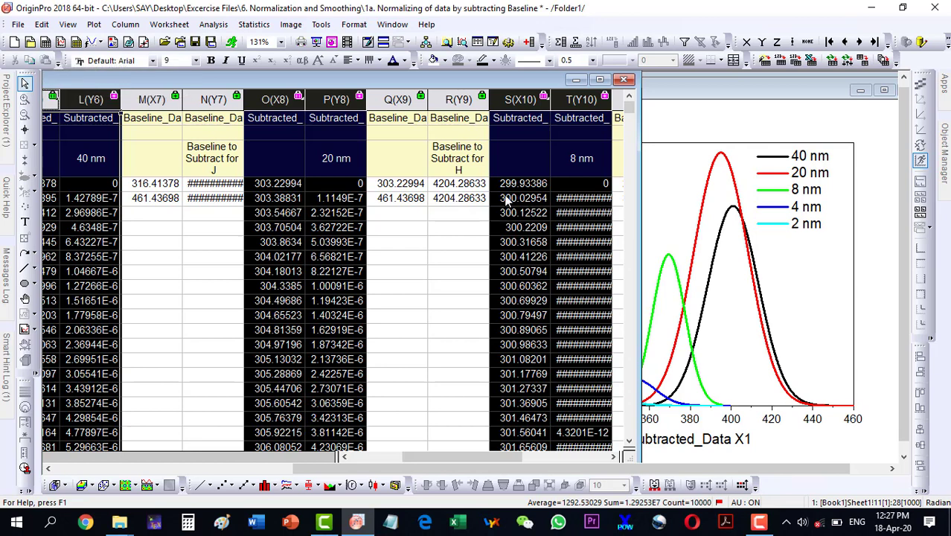
left_click(772, 95)
left_click_drag(826, 95, 737, 90)
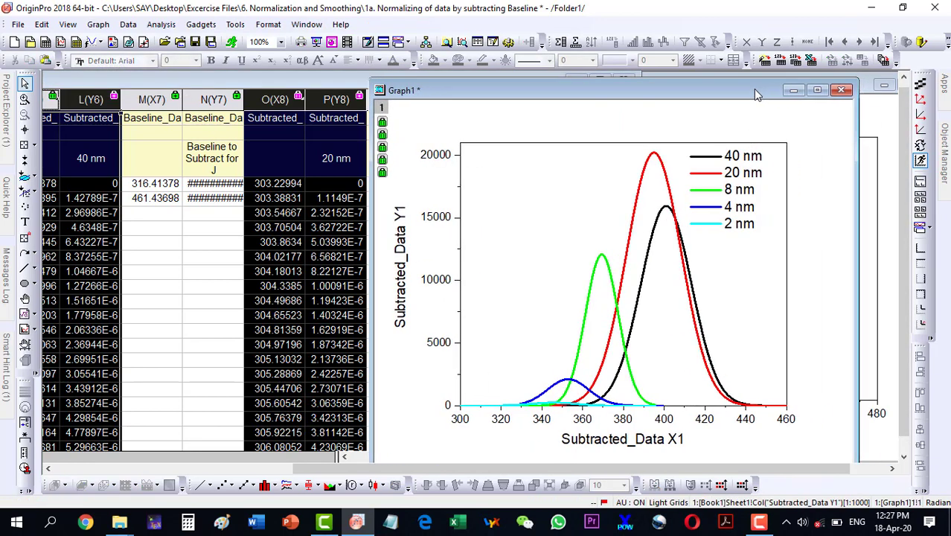